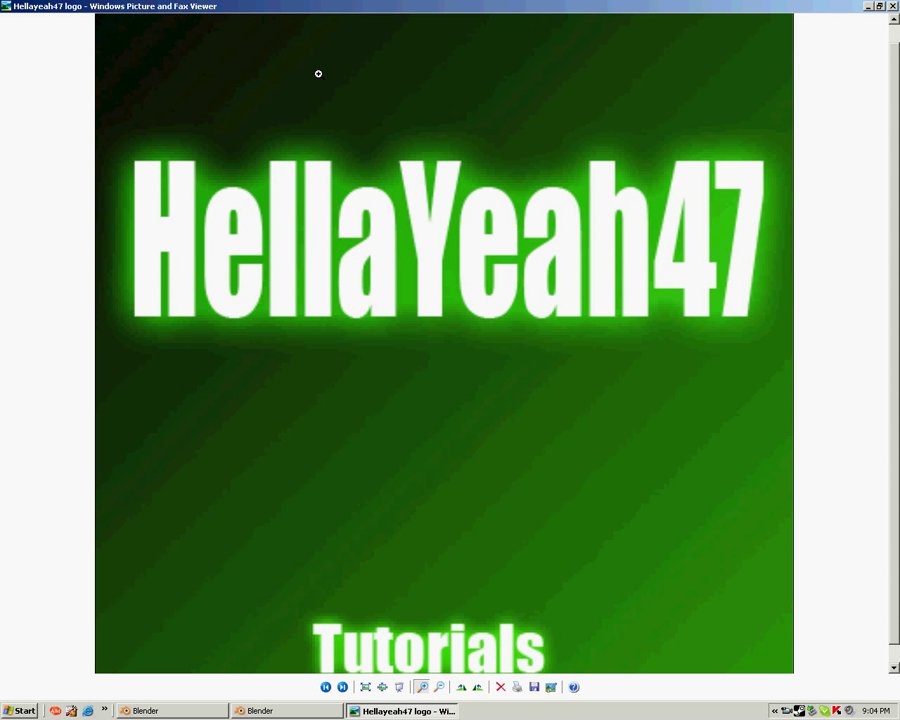
- Close the logo picture in Windows Picture and Fax Viewer to return to Blender
click(892, 7)
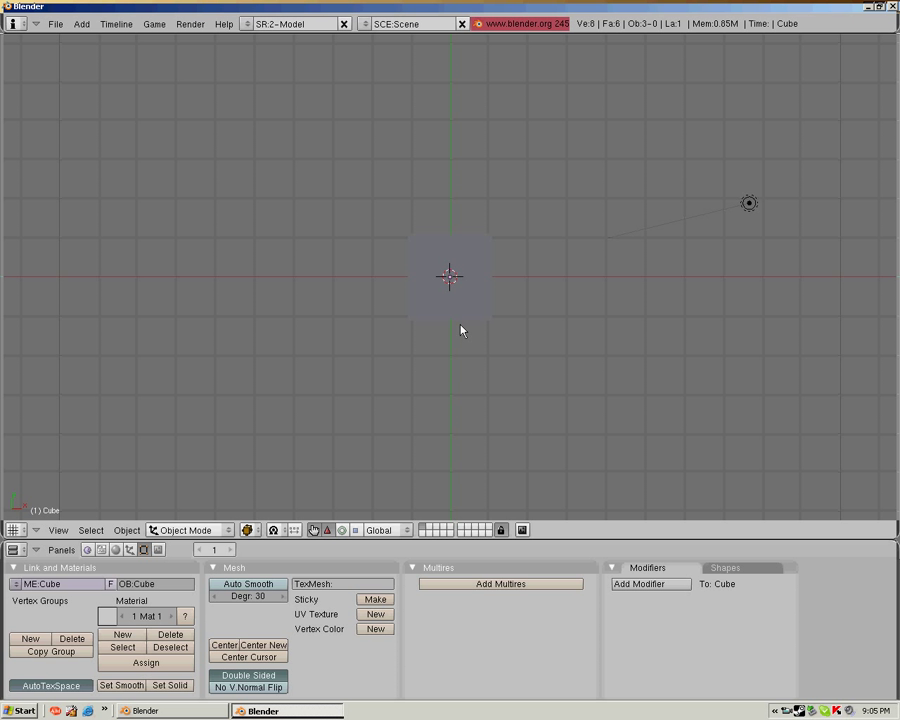
- Make the cube an Actor with Dynamic physics and raise its mass to 1.50
middle_drag(456, 329, 561, 156)
key(KP_7)
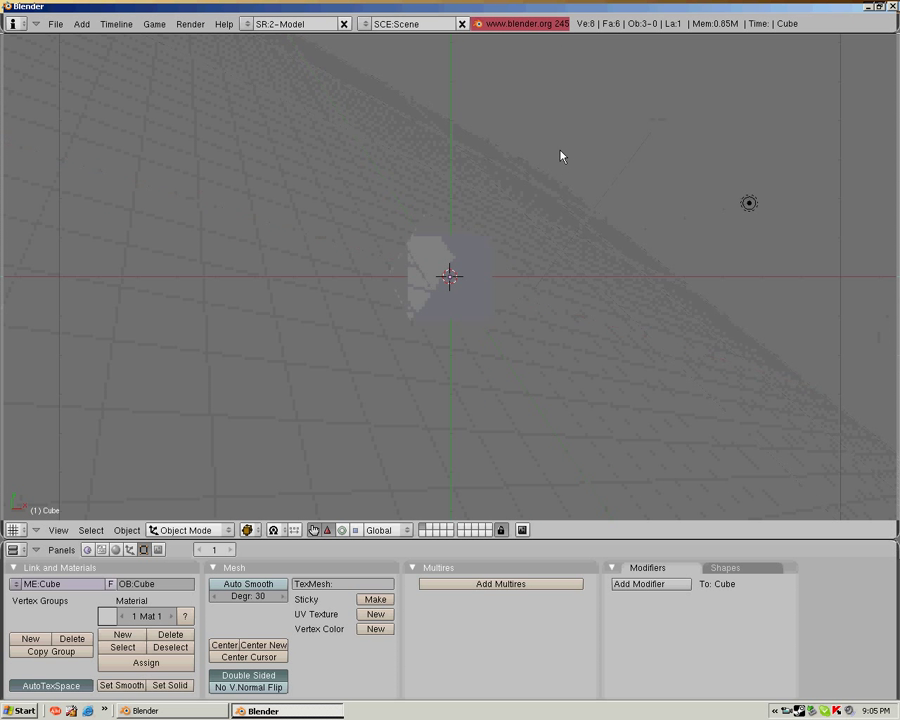
right_click(461, 287)
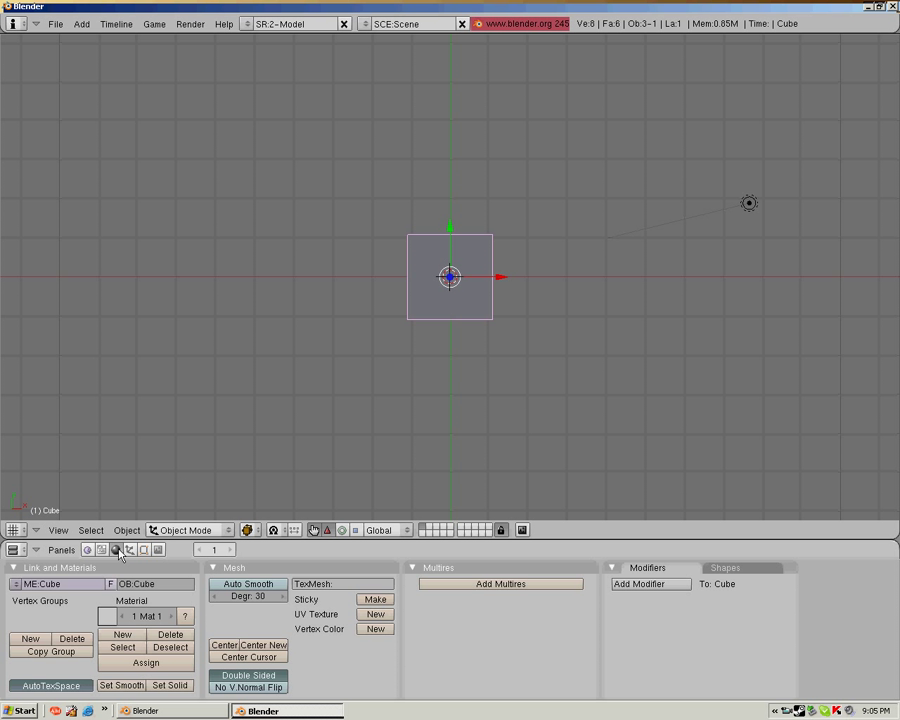
click(87, 550)
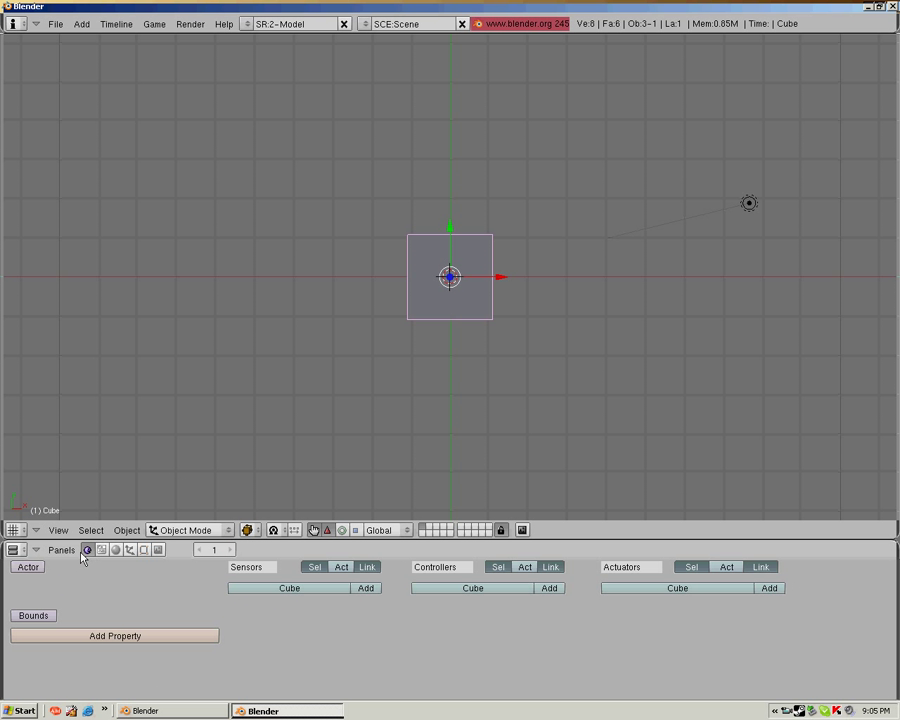
click(40, 571)
click(96, 567)
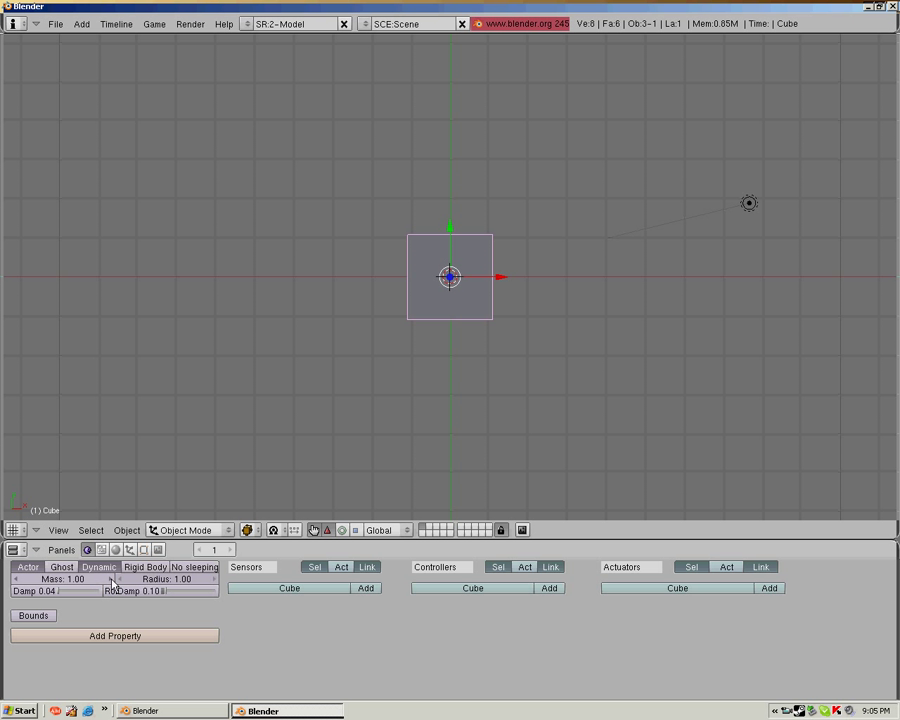
click(110, 580)
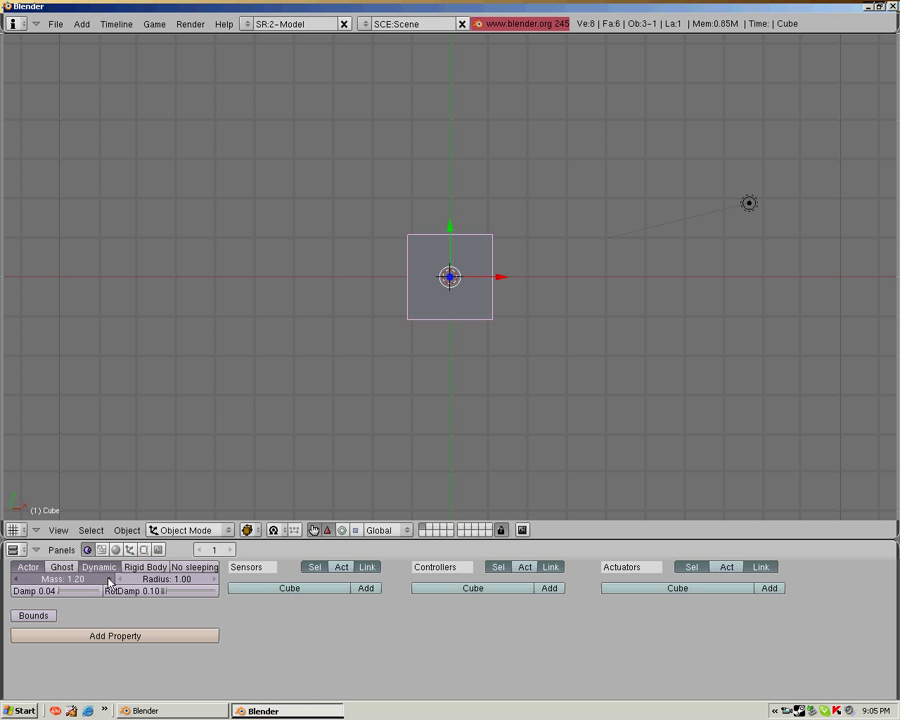
click(110, 580)
click(110, 580)
click(110, 580)
click(110, 580)
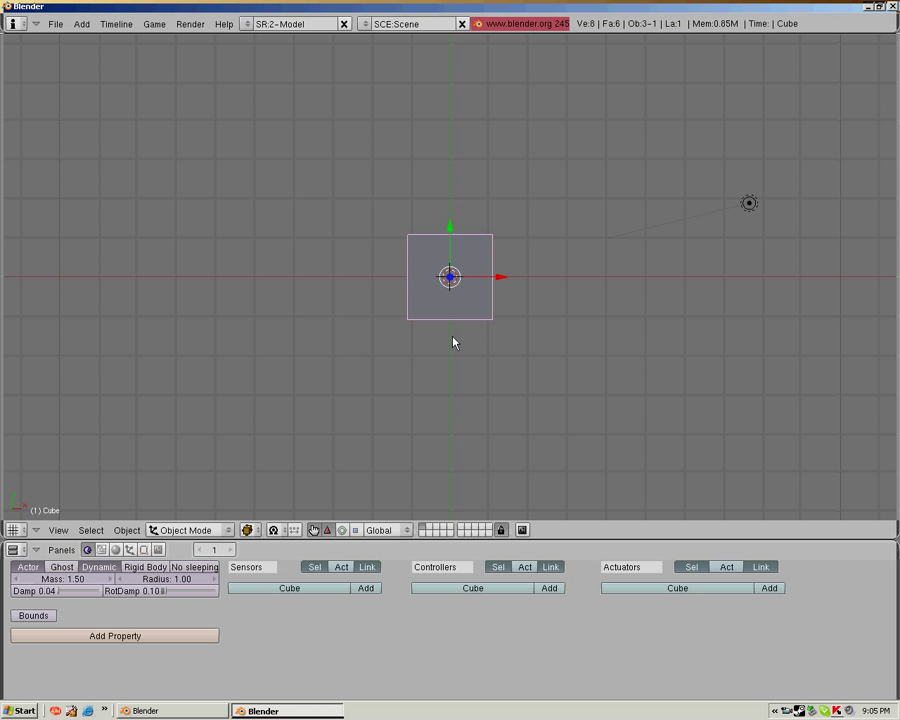
- From a side view, move the cube upward along Z
middle_drag(420, 362, 544, 285)
click(58, 530)
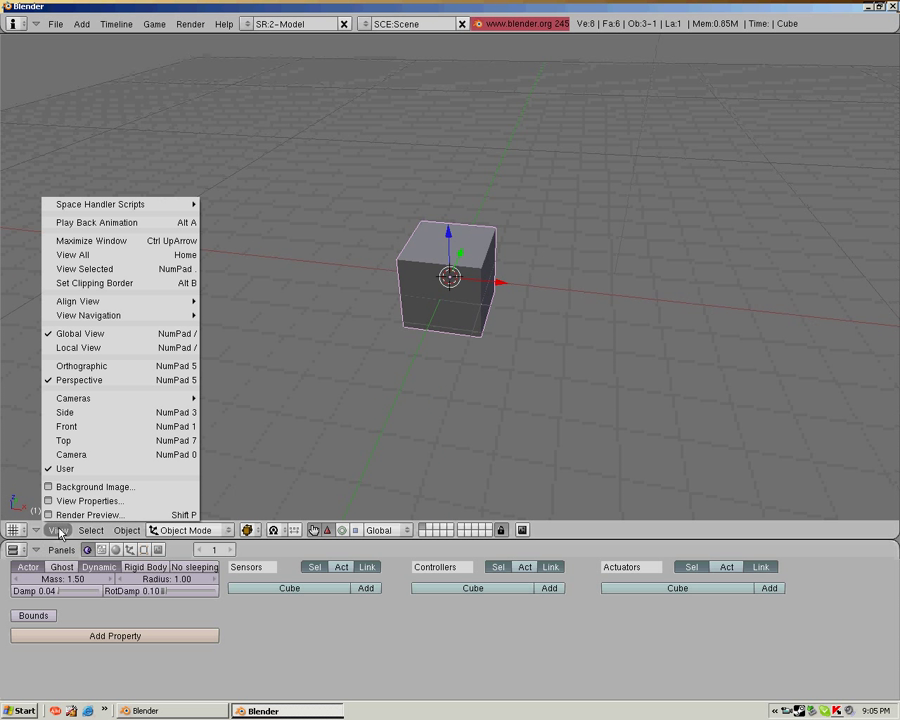
click(80, 411)
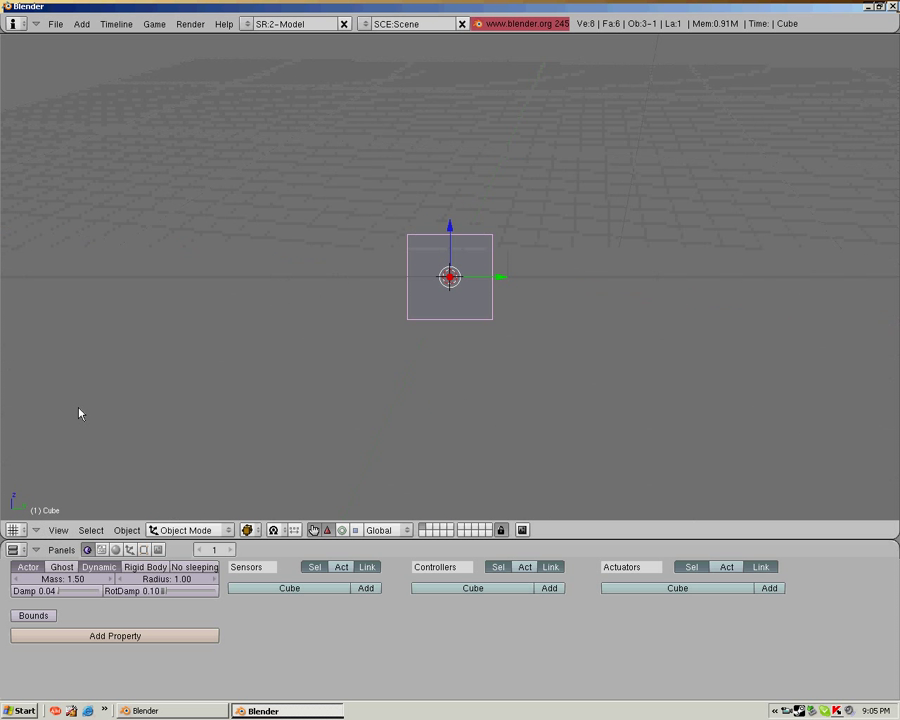
key(g)
click(460, 283)
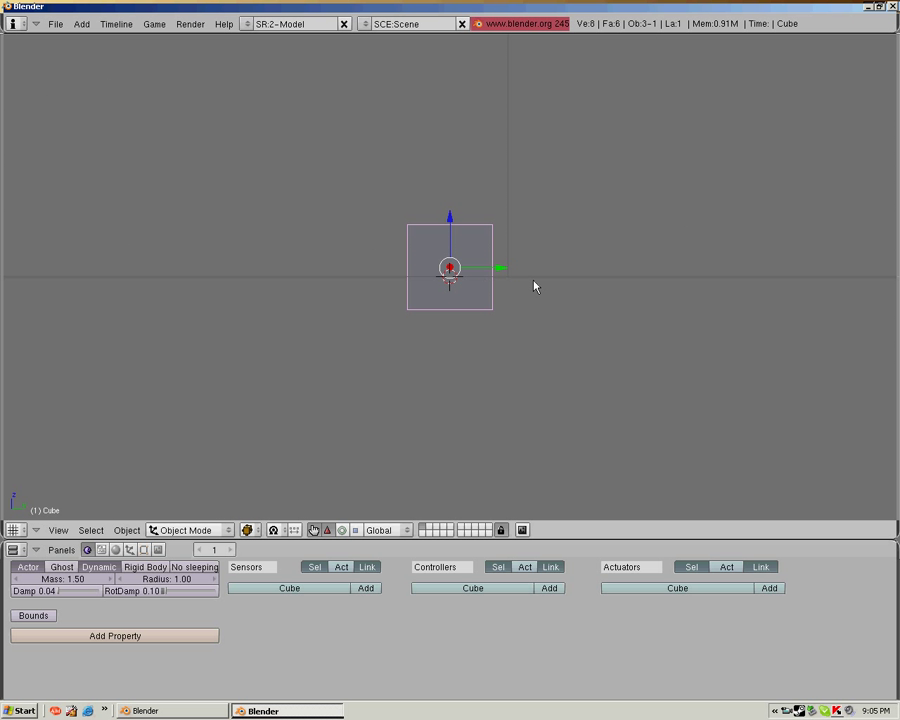
click(521, 315)
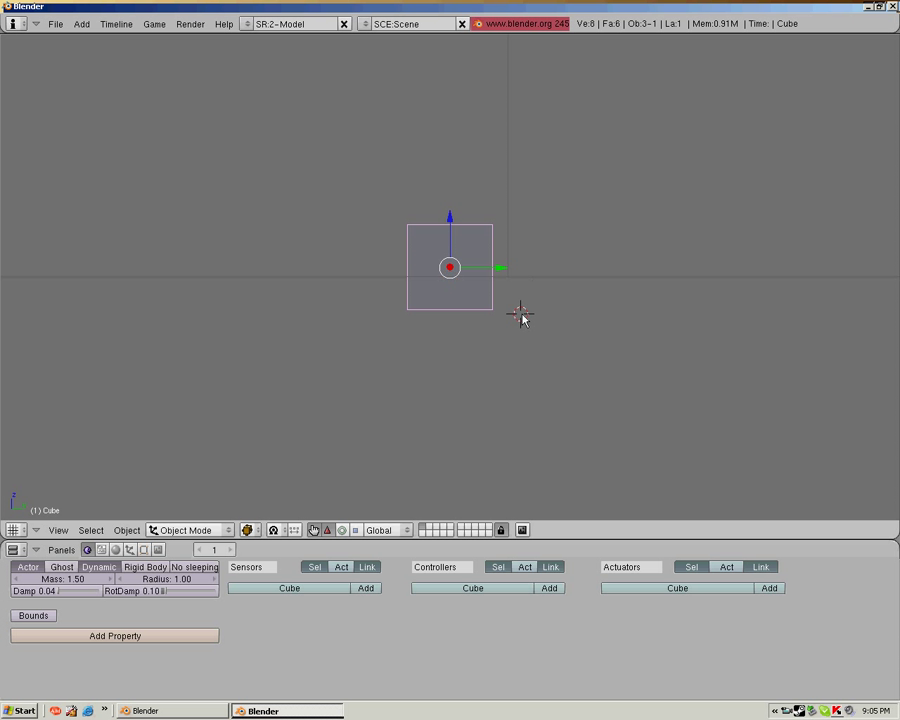
- Raise the cube higher still, then return to top view and deselect everything
middle_drag(521, 315, 510, 350)
click(58, 530)
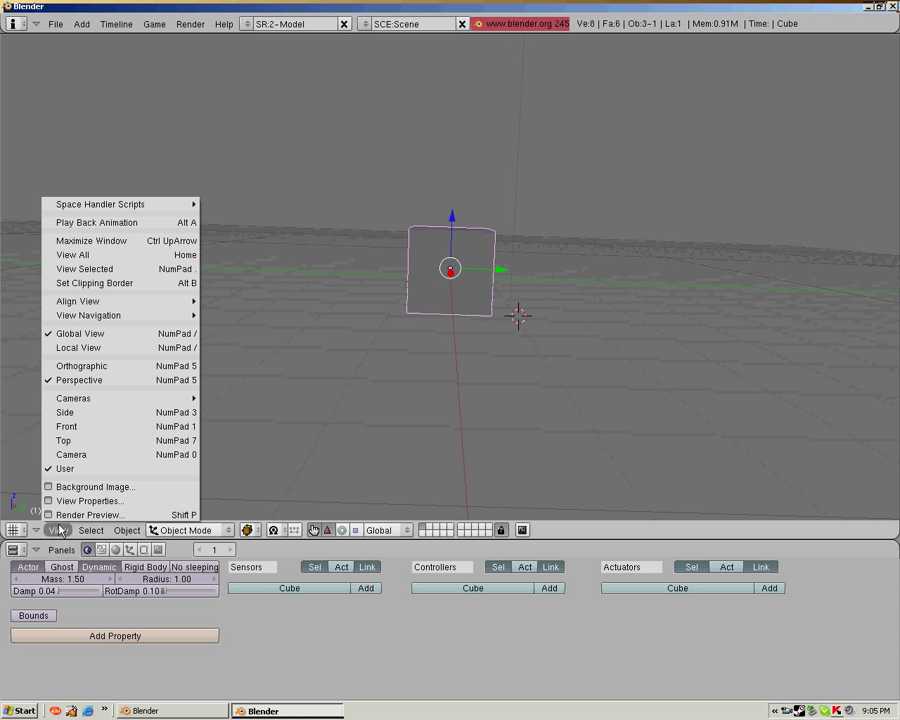
click(84, 416)
key(g)
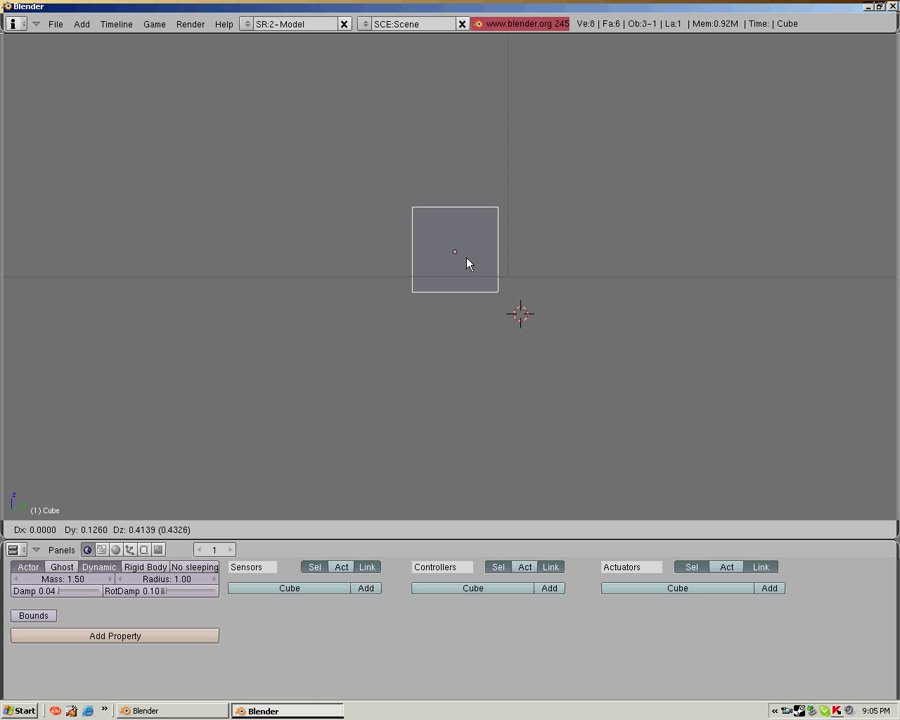
click(466, 230)
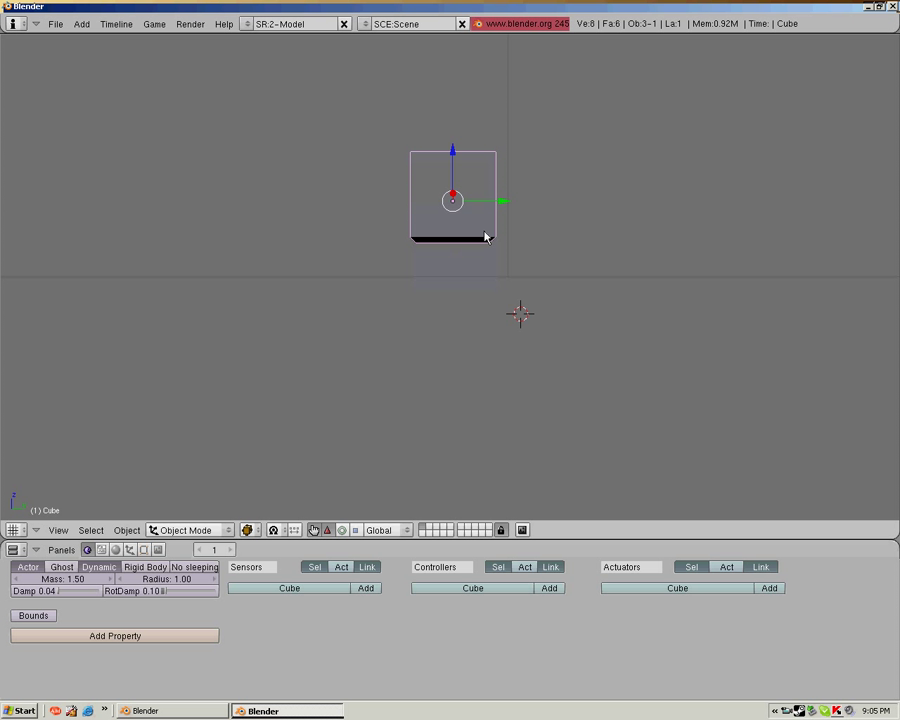
click(453, 273)
key(KP_7)
key(a)
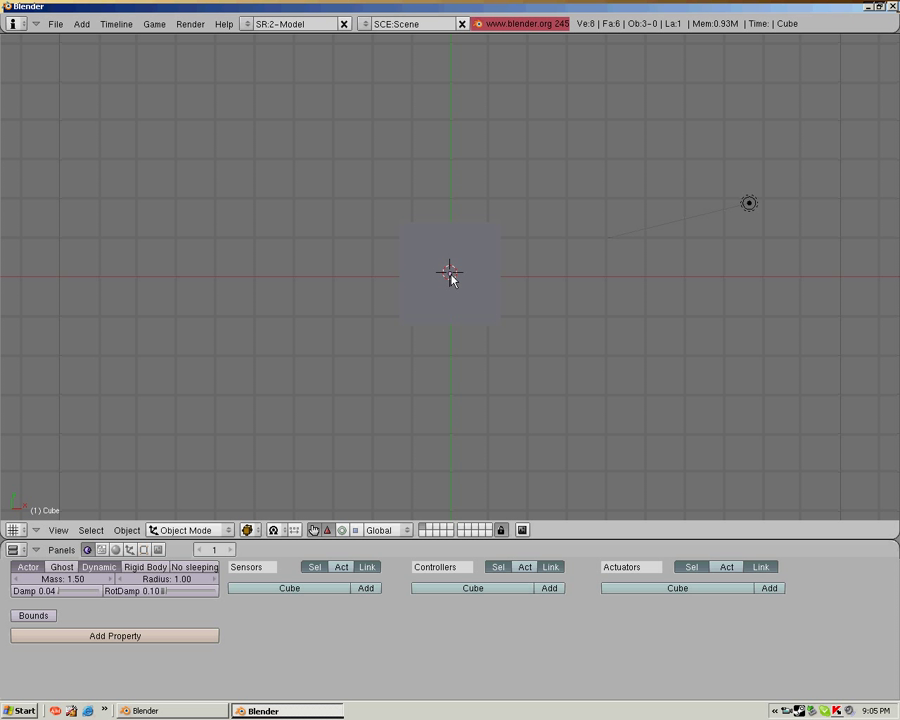
- Add a plane mesh and scale it to ground size
key(space)
mouse_move(524, 272)
click(586, 272)
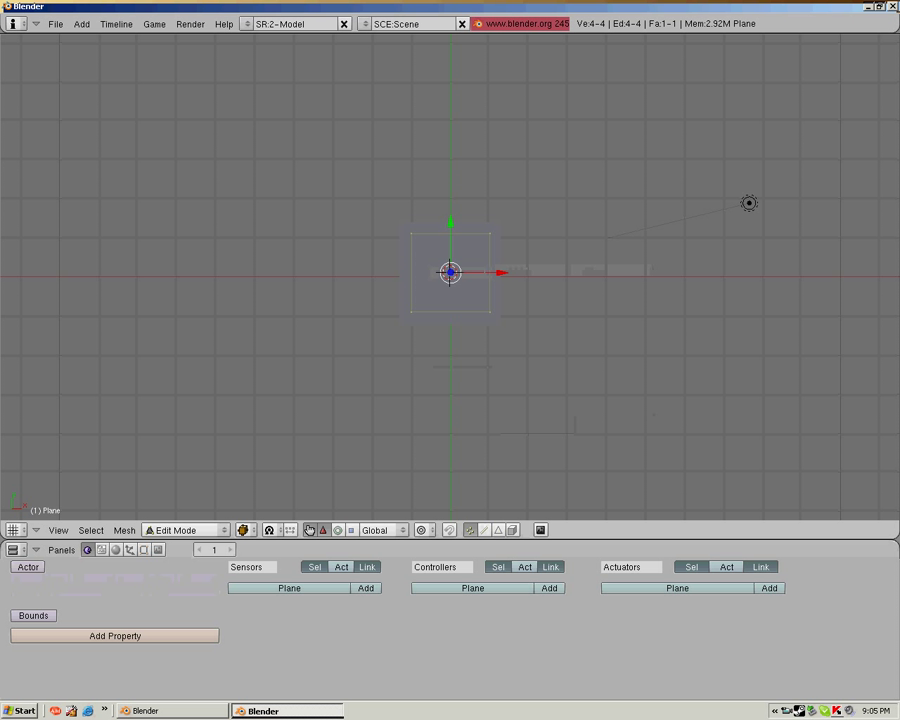
key(s)
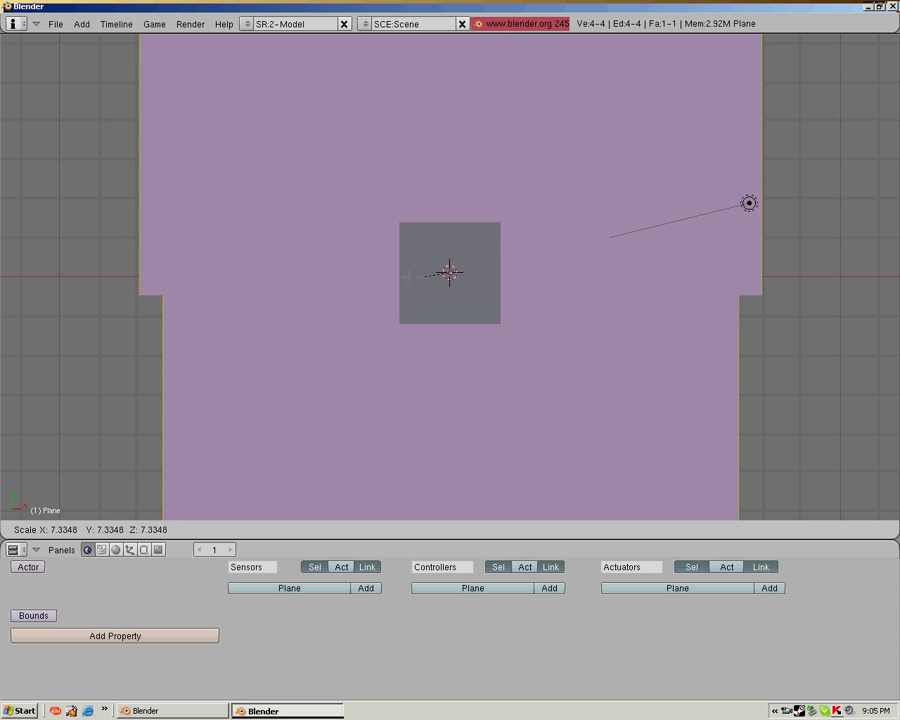
key(Return)
- Widen the plane by scaling it along the X axis
key(s)
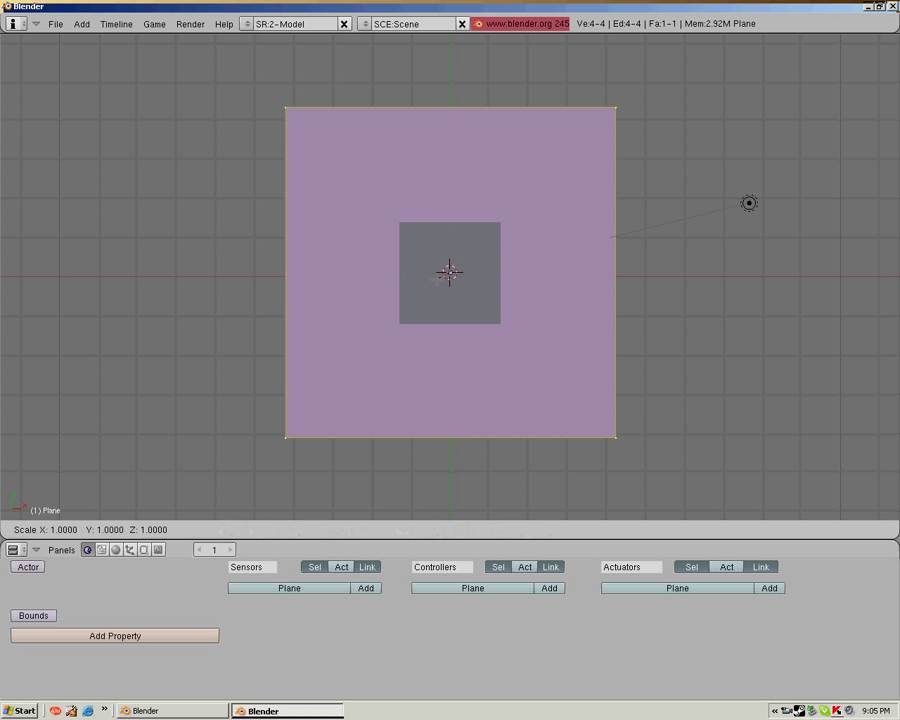
key(x)
key(Return)
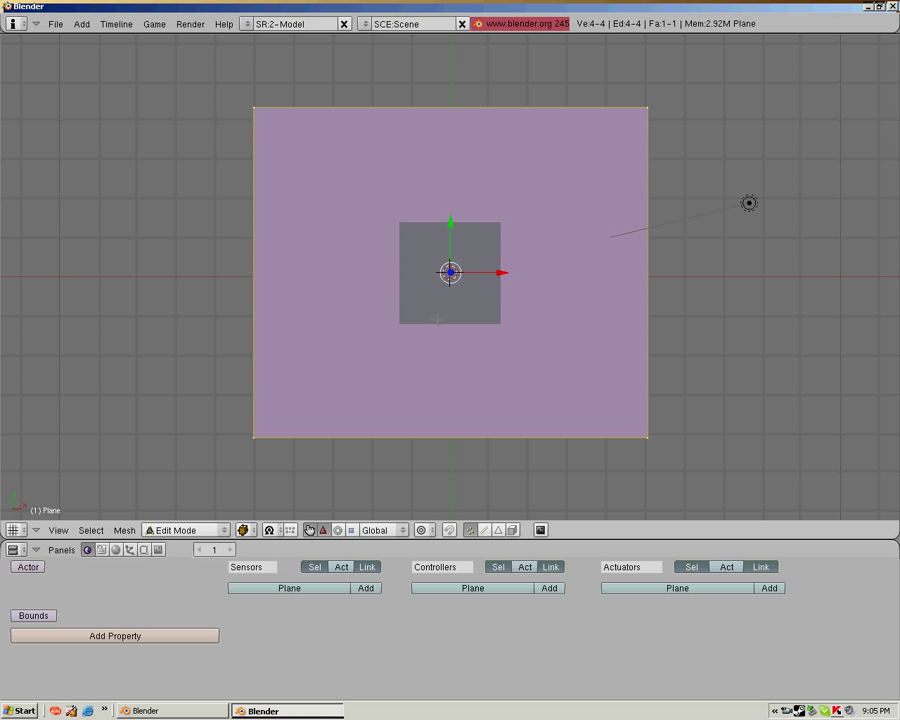
middle_drag(444, 336, 472, 194)
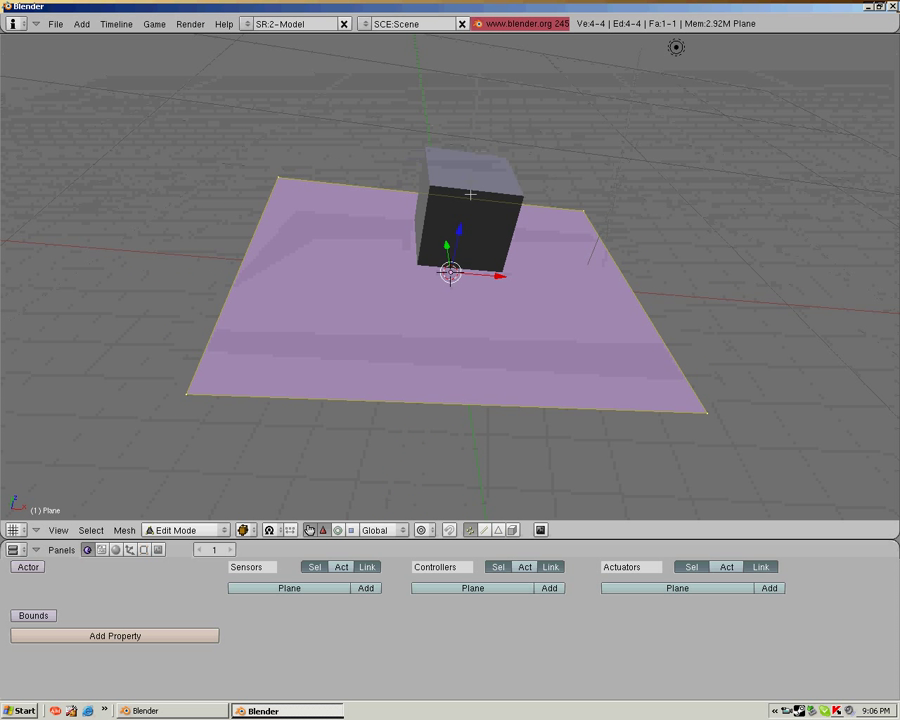
- Switch the plane to Object Mode, then run a game-engine test and exit it
click(185, 530)
click(176, 508)
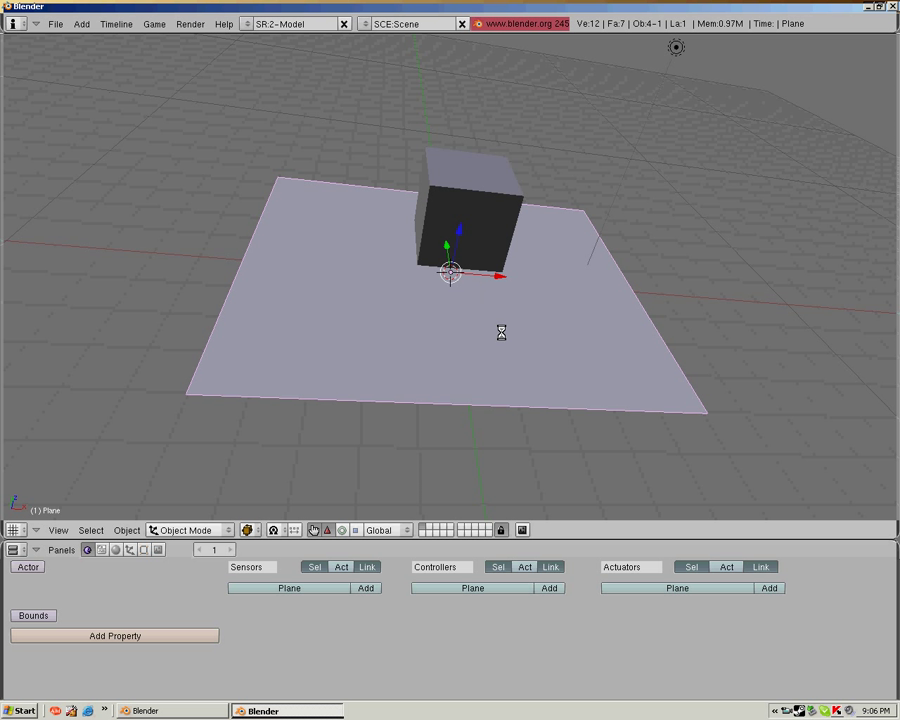
key(p)
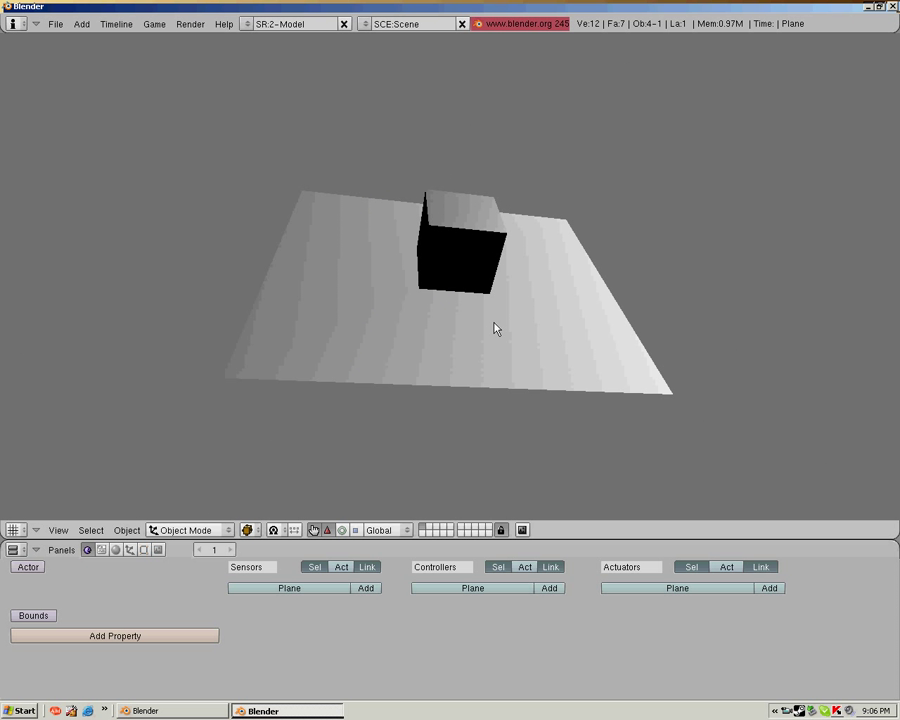
key(Escape)
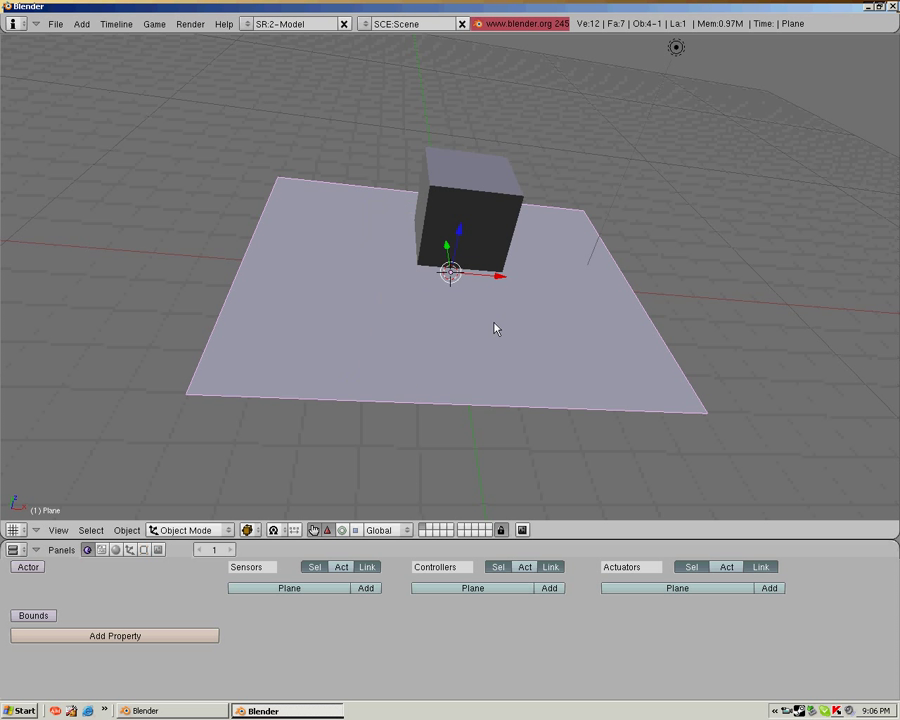
middle_drag(494, 328, 444, 322)
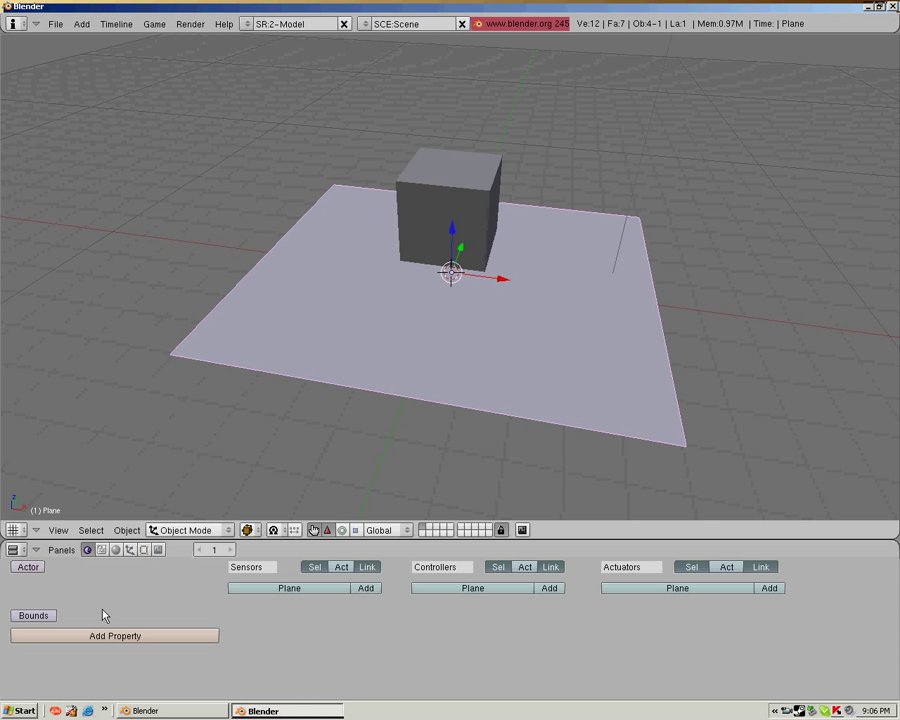
- Give the ground plane a new material coloured pure green
click(116, 550)
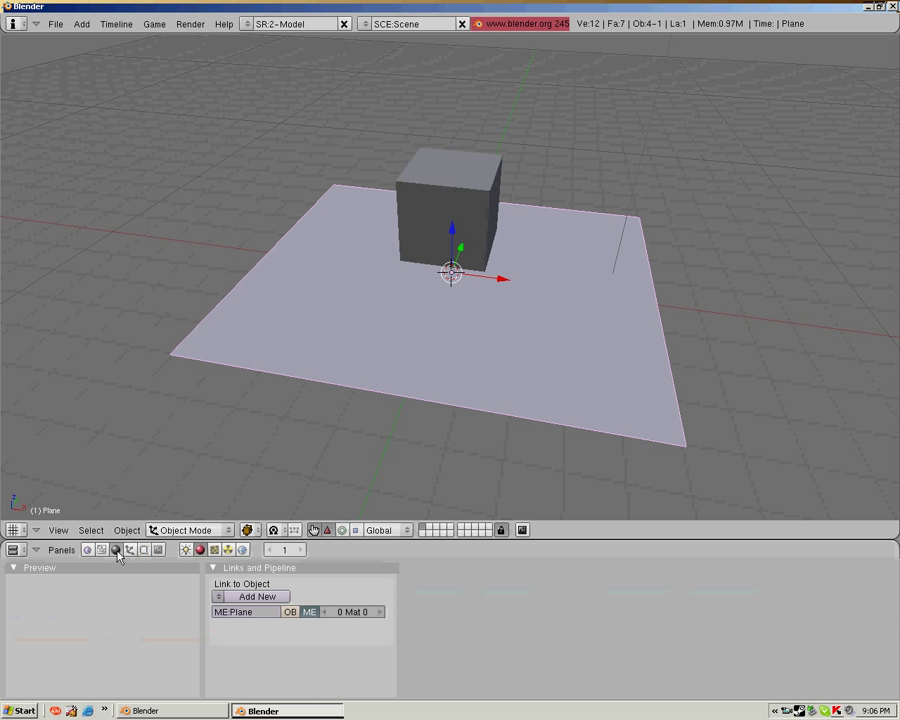
click(256, 596)
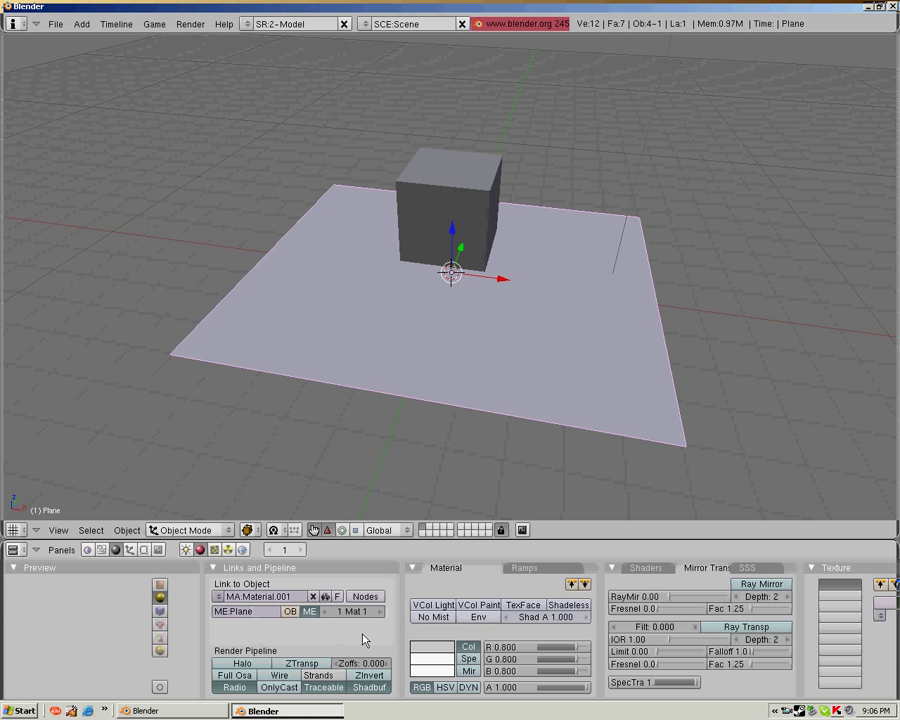
click(449, 651)
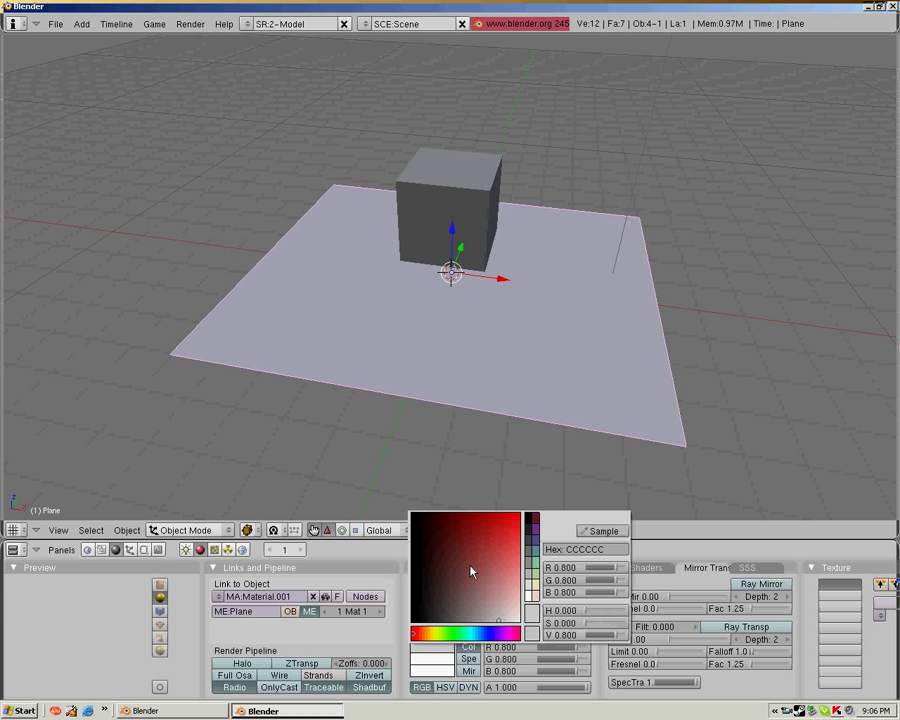
click(447, 634)
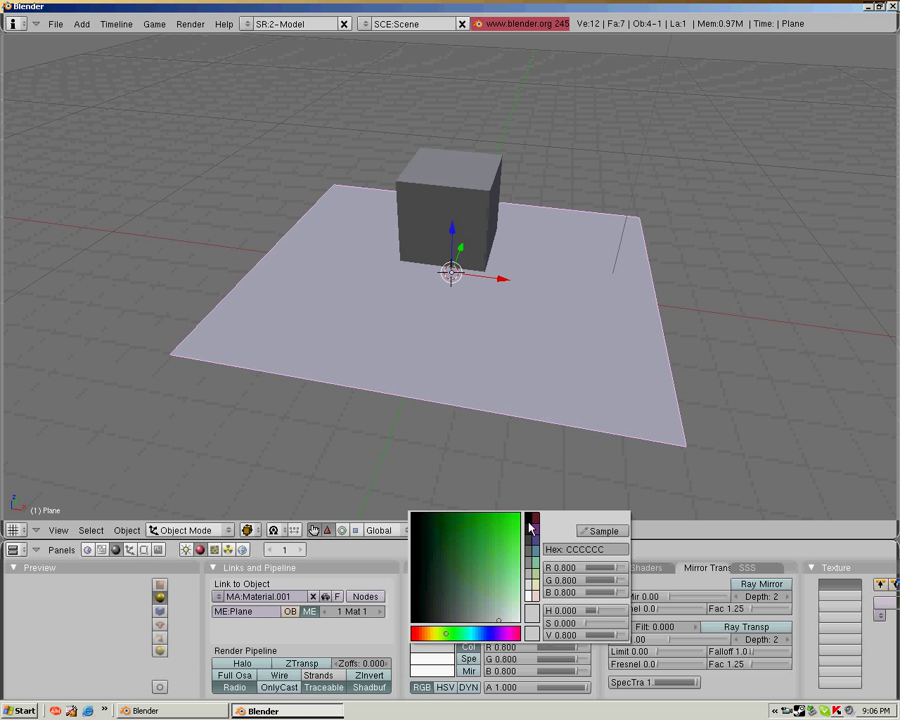
click(436, 648)
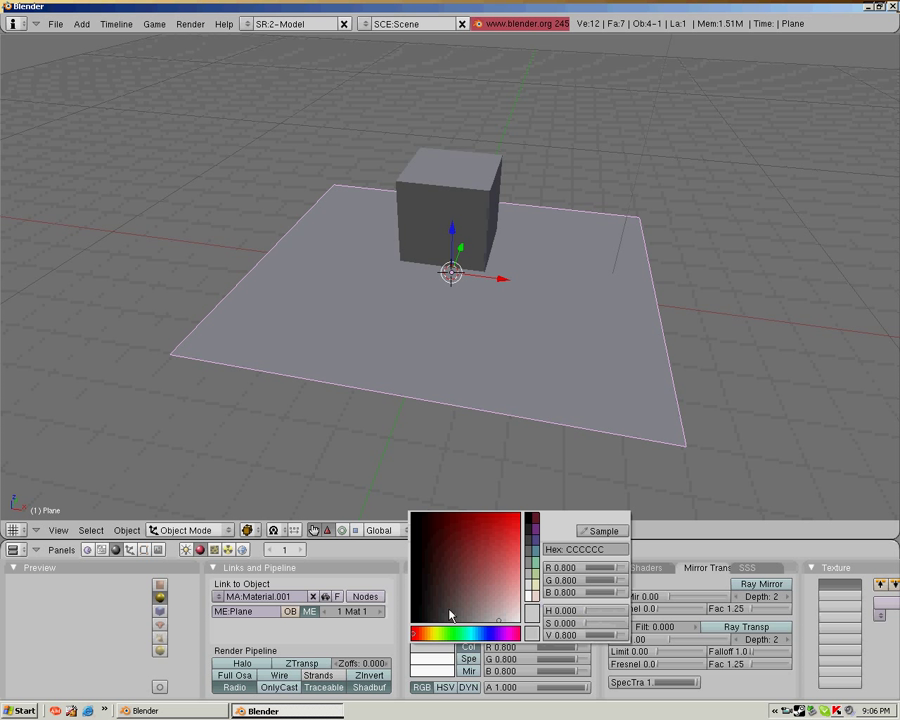
click(447, 634)
click(520, 519)
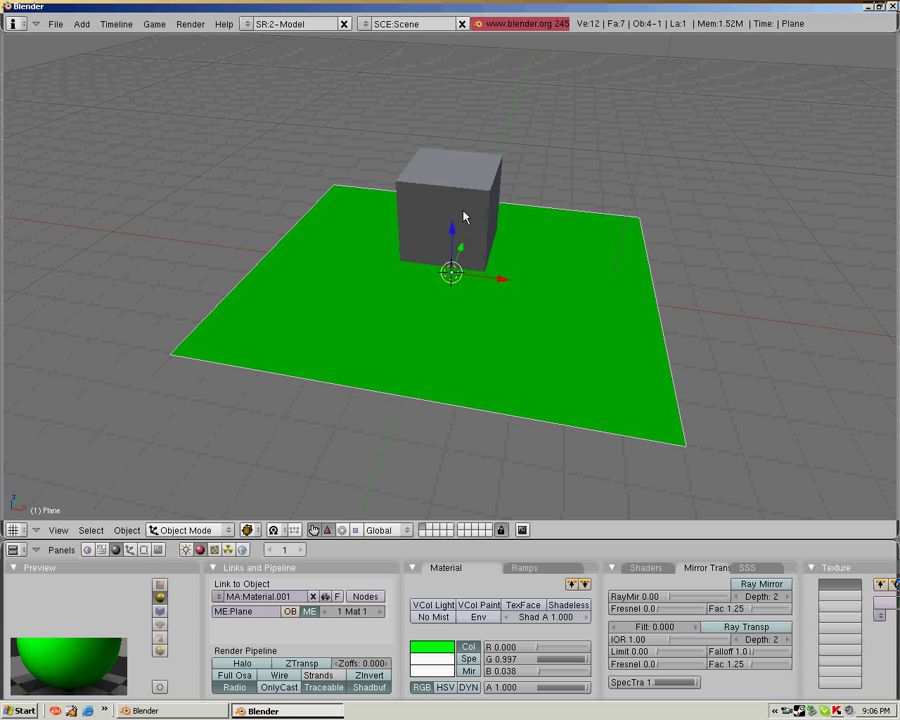
- Set the cube's material colour to bright red
right_click(463, 215)
click(428, 652)
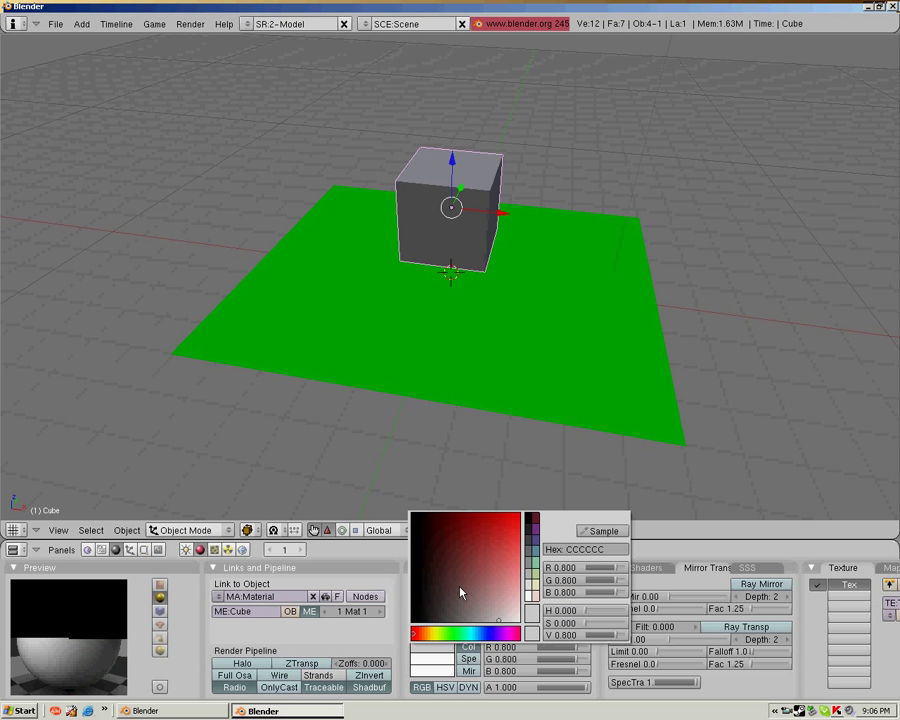
click(518, 514)
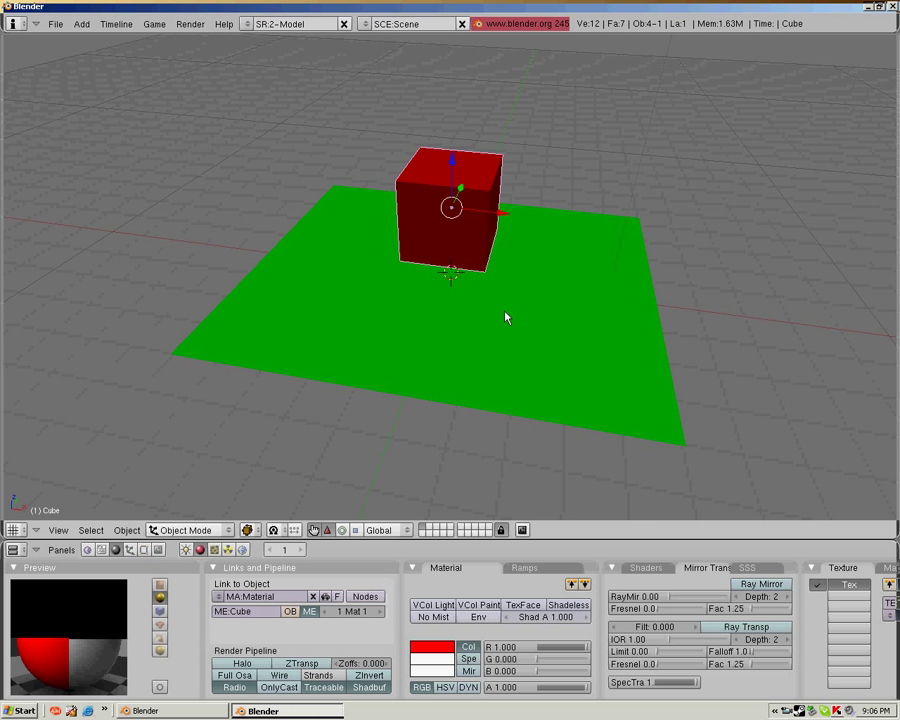
middle_drag(462, 263, 462, 327)
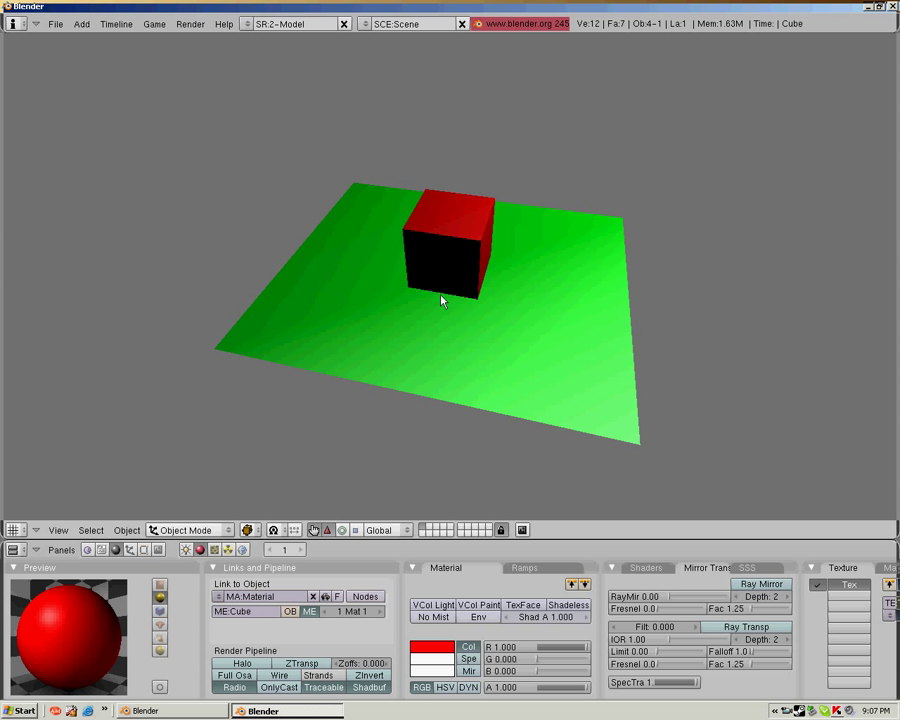
key(Escape)
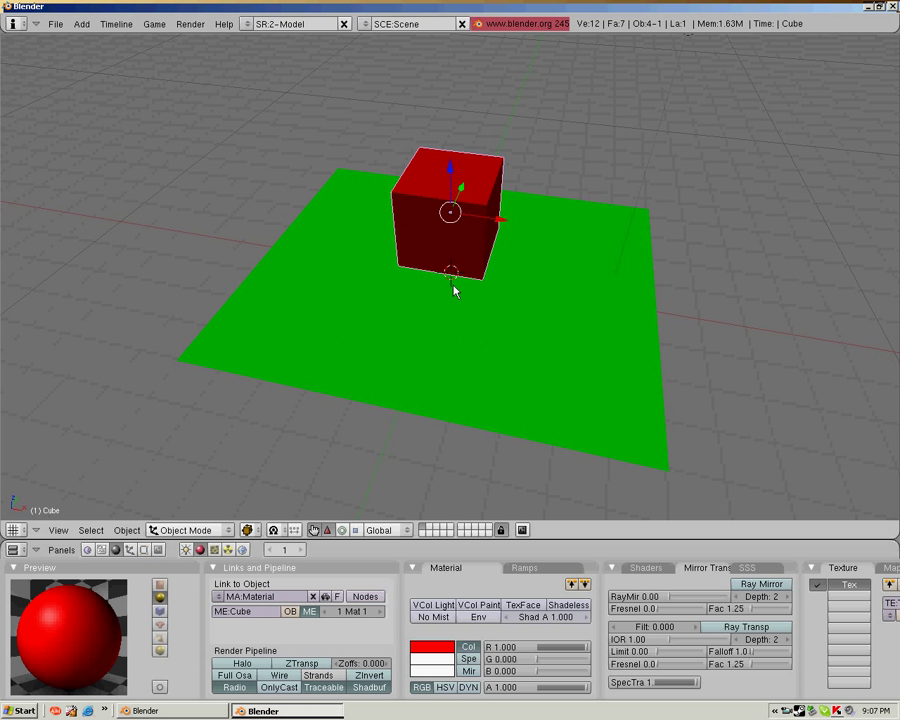
middle_drag(454, 310, 466, 226)
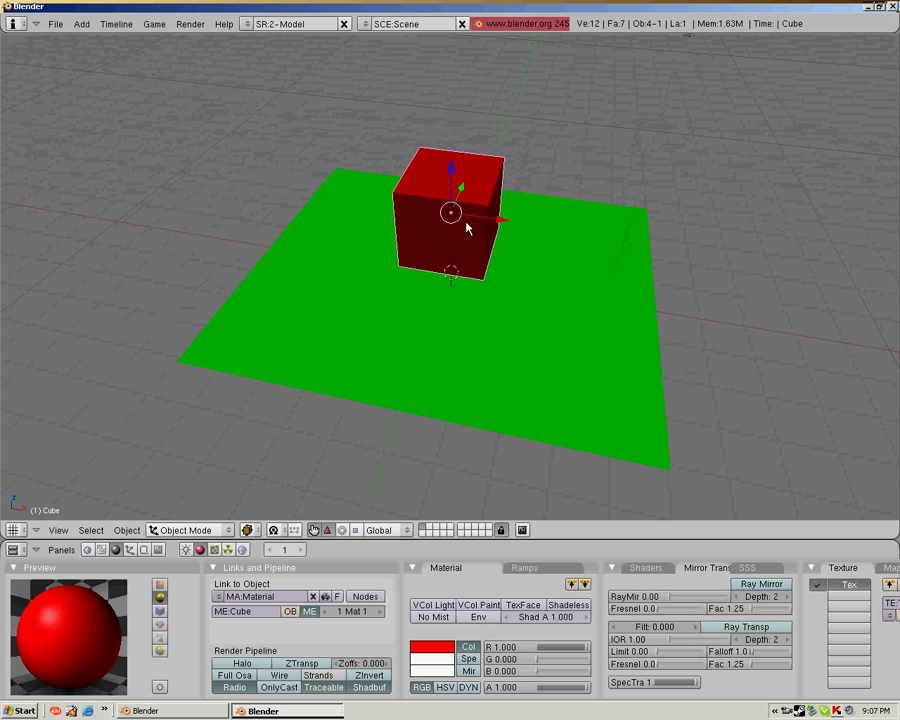
- Add an Always sensor, AND controller and Motion actuator to the cube, linked in a chain
click(87, 549)
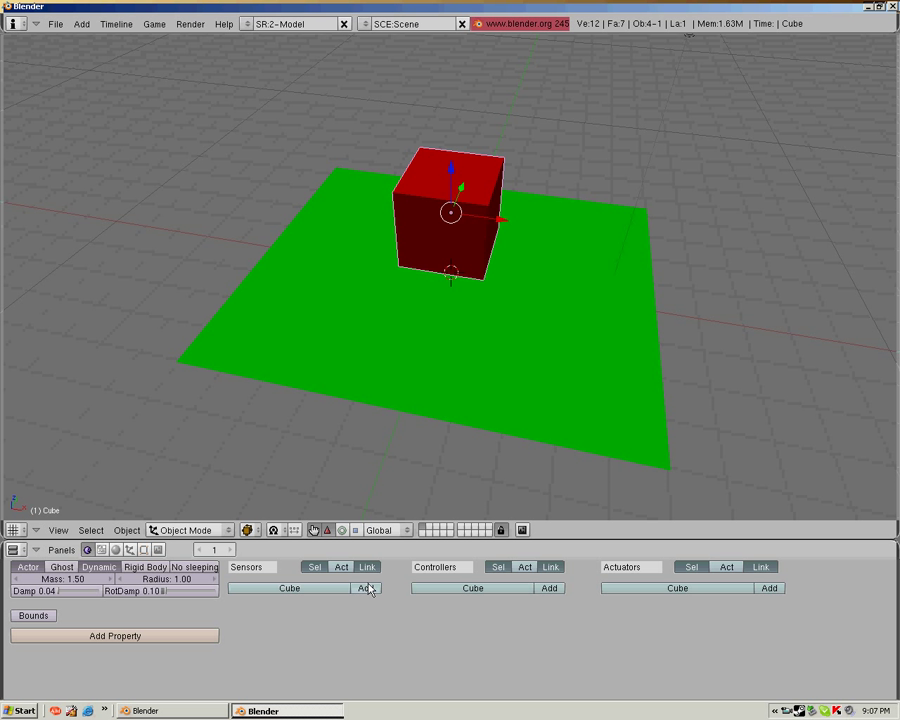
click(365, 588)
click(549, 589)
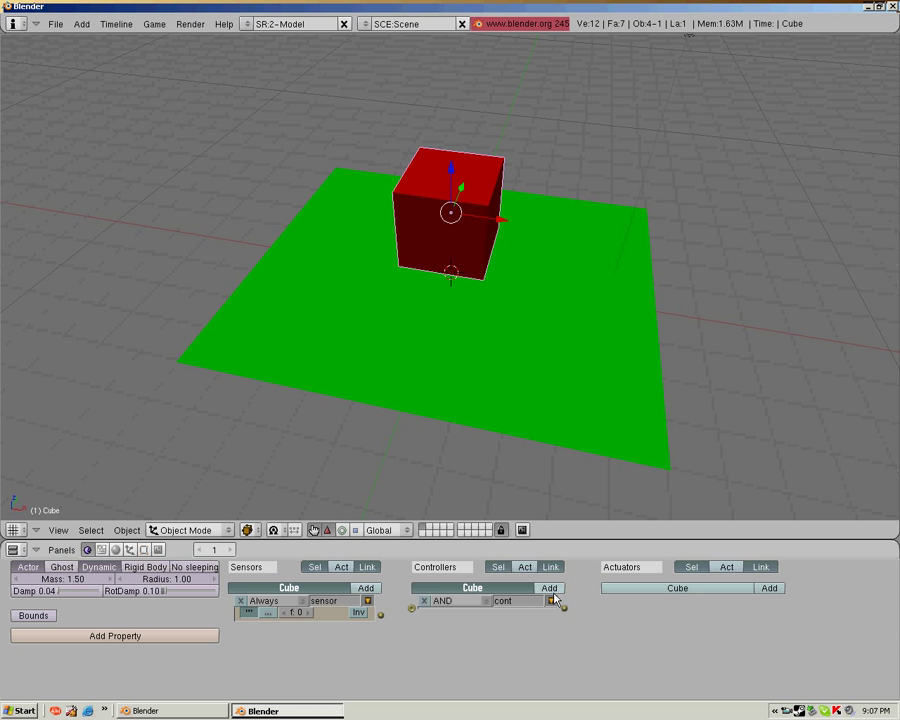
click(776, 589)
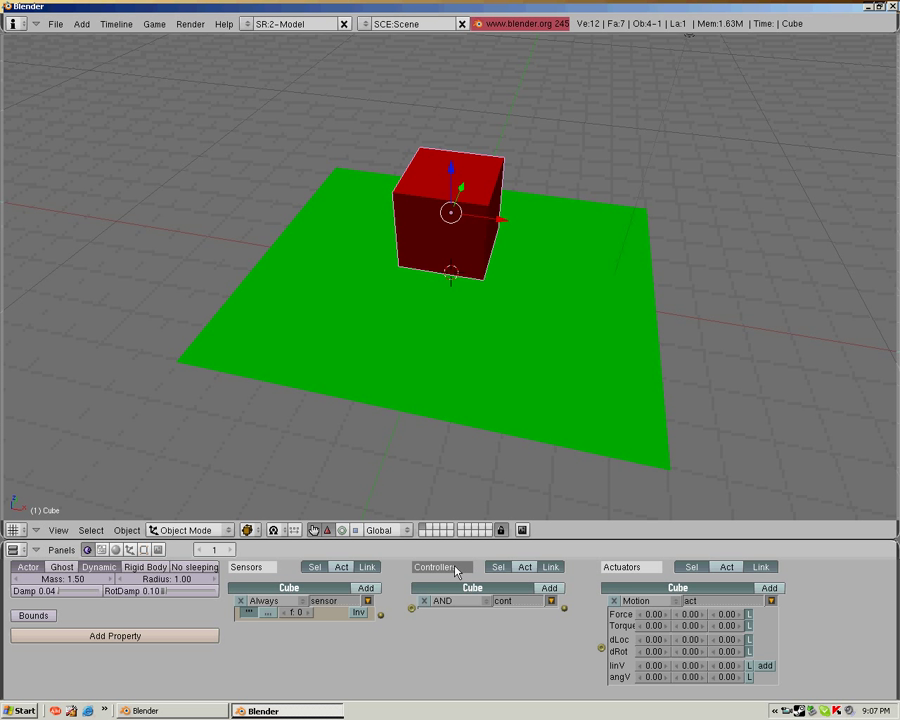
drag(381, 615, 411, 608)
drag(597, 651, 601, 648)
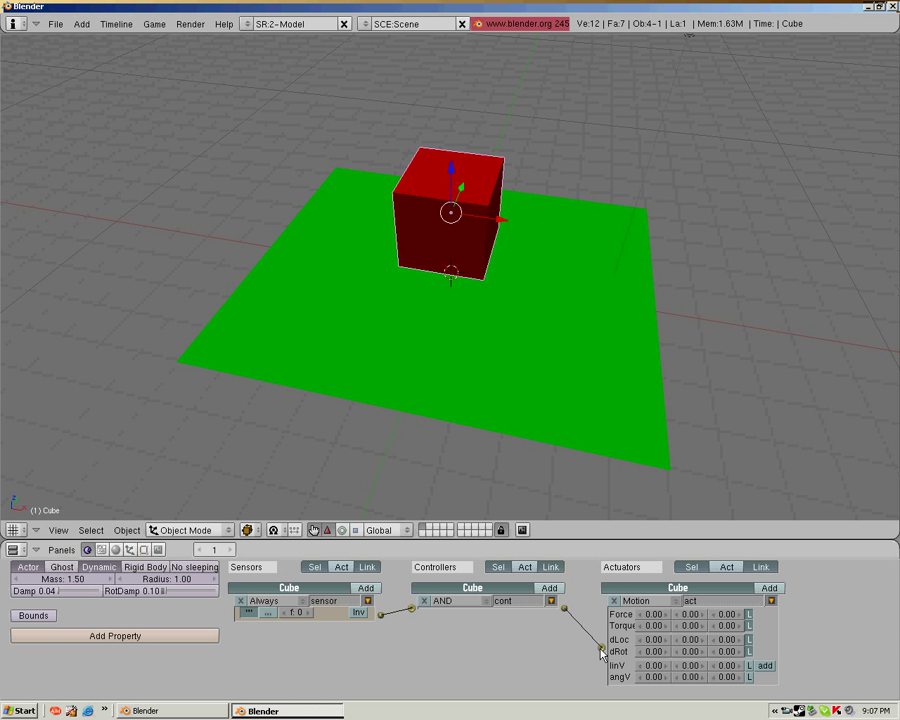
- Turn the cube's sensor into a Keyboard sensor triggered by Space
click(268, 602)
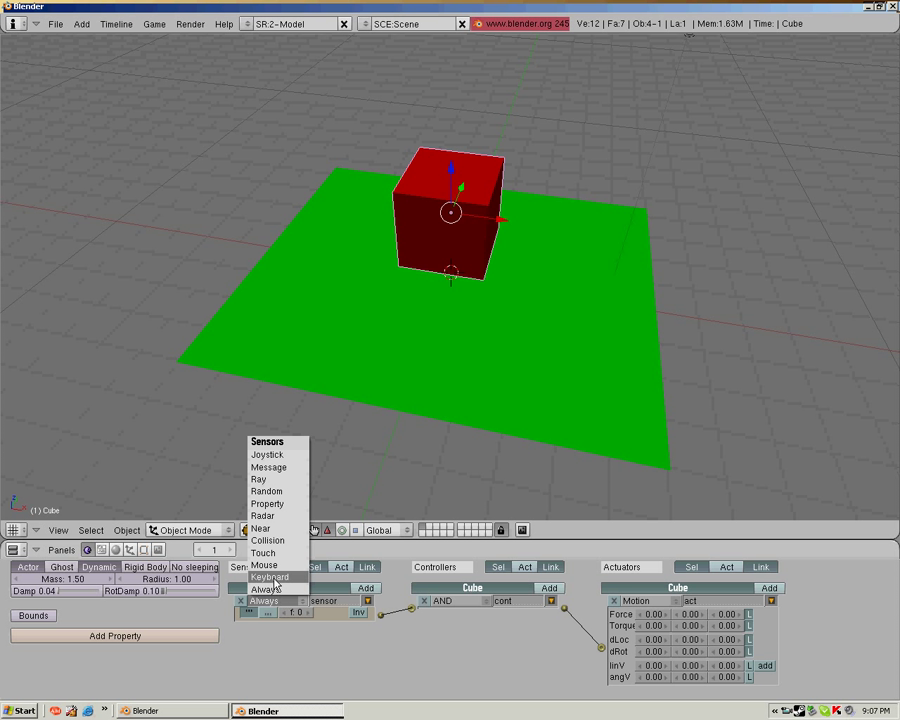
click(274, 579)
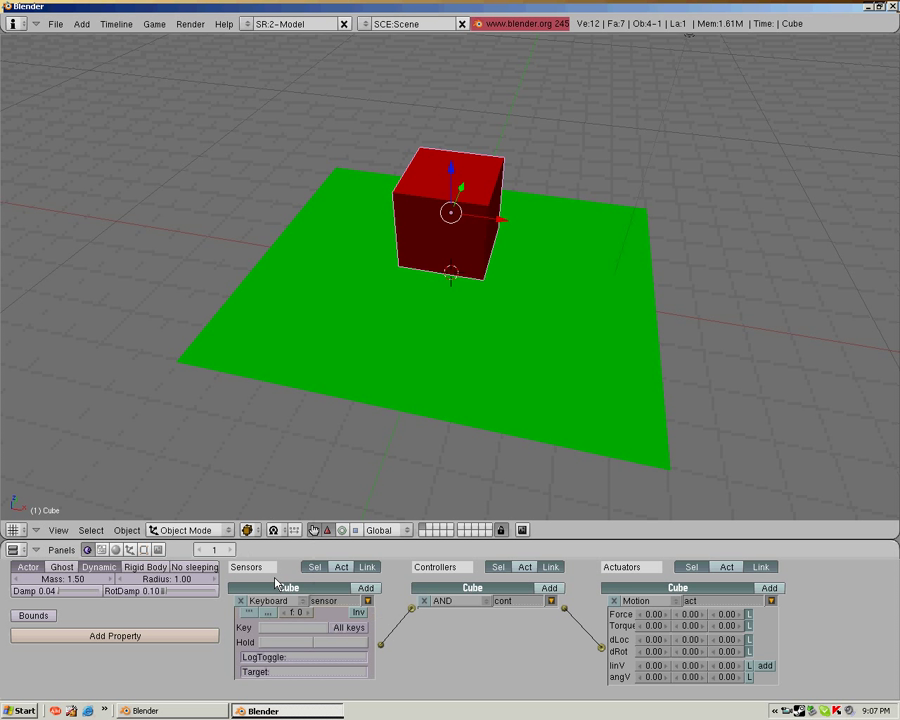
click(301, 628)
key(space)
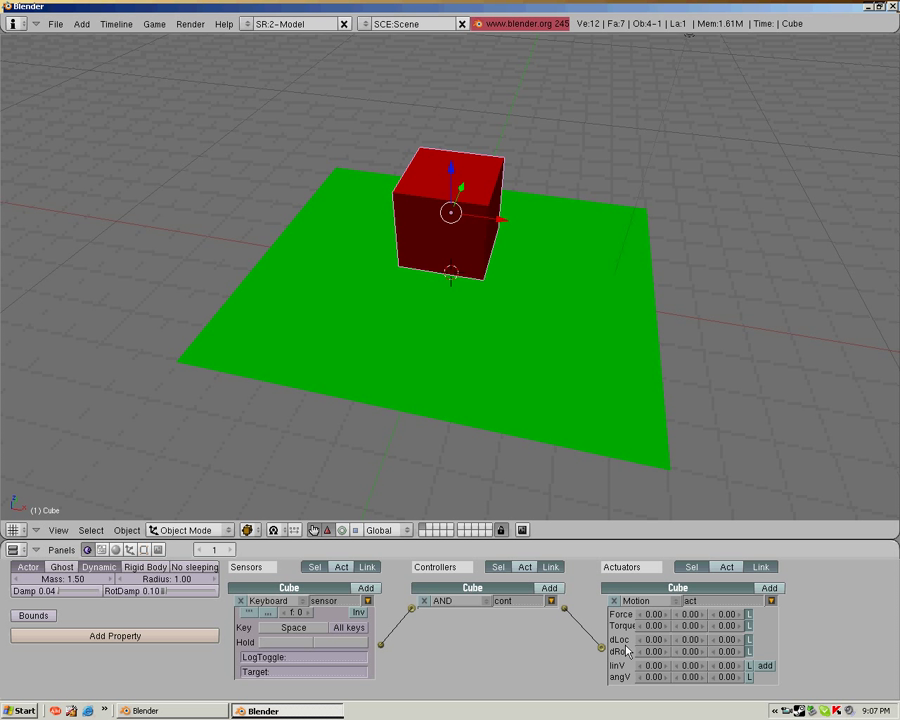
- Set the Motion actuator's dLoc Z to 0.10
click(731, 643)
text(0.1)
key(Return)
middle_drag(522, 440, 512, 338)
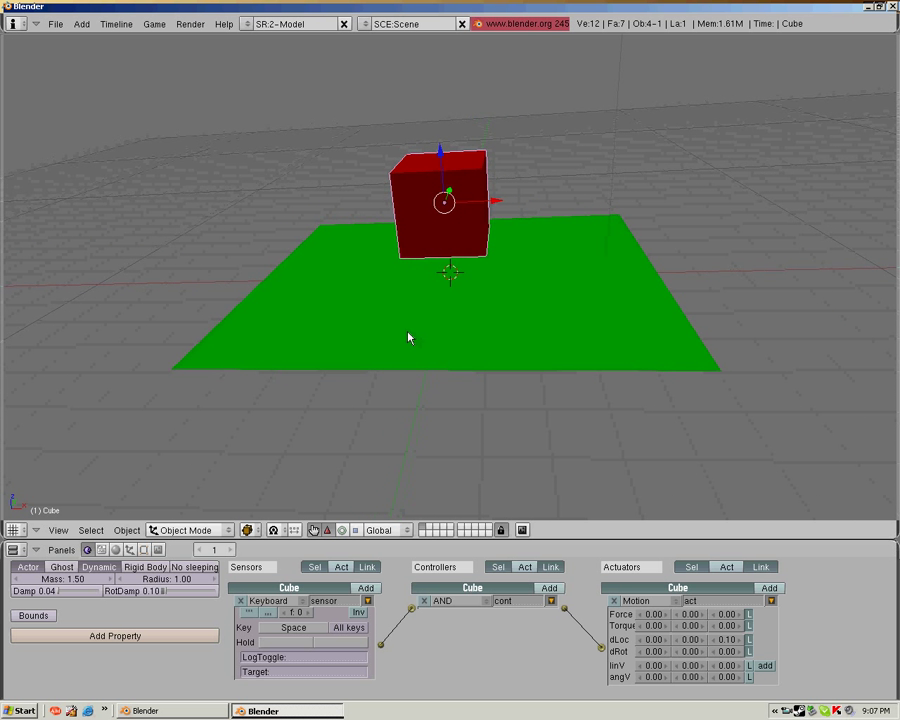
- Run the game and press Space three times to make the cube jump
key(p)
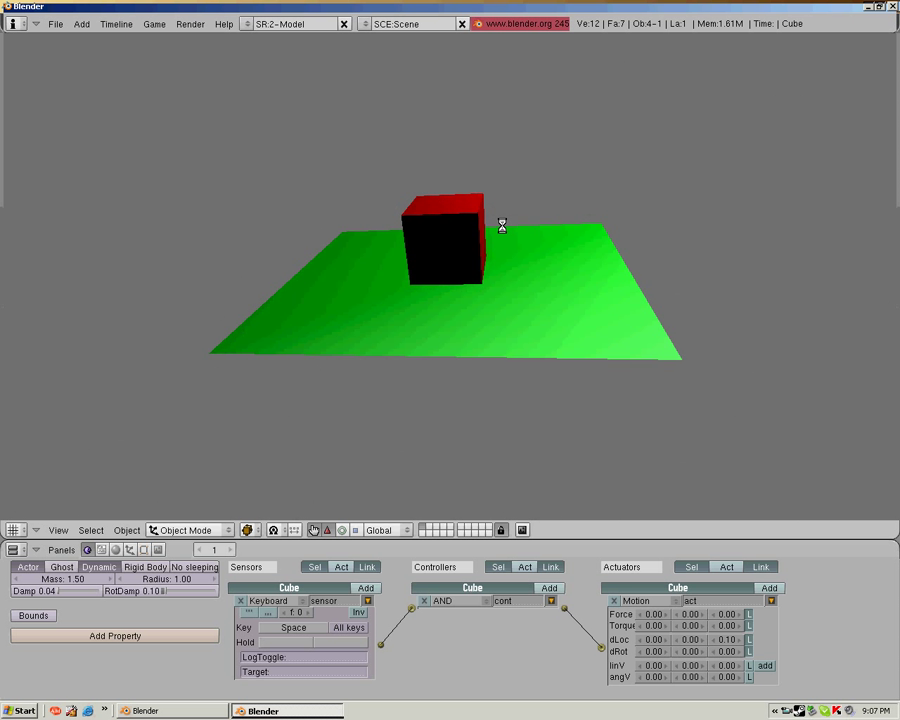
key(space)
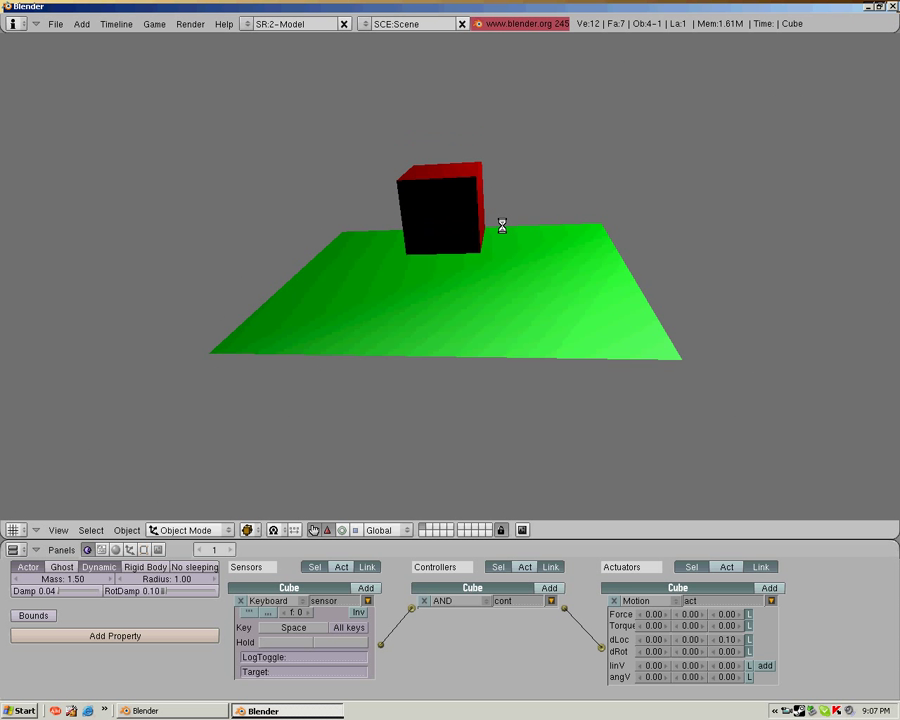
key(space)
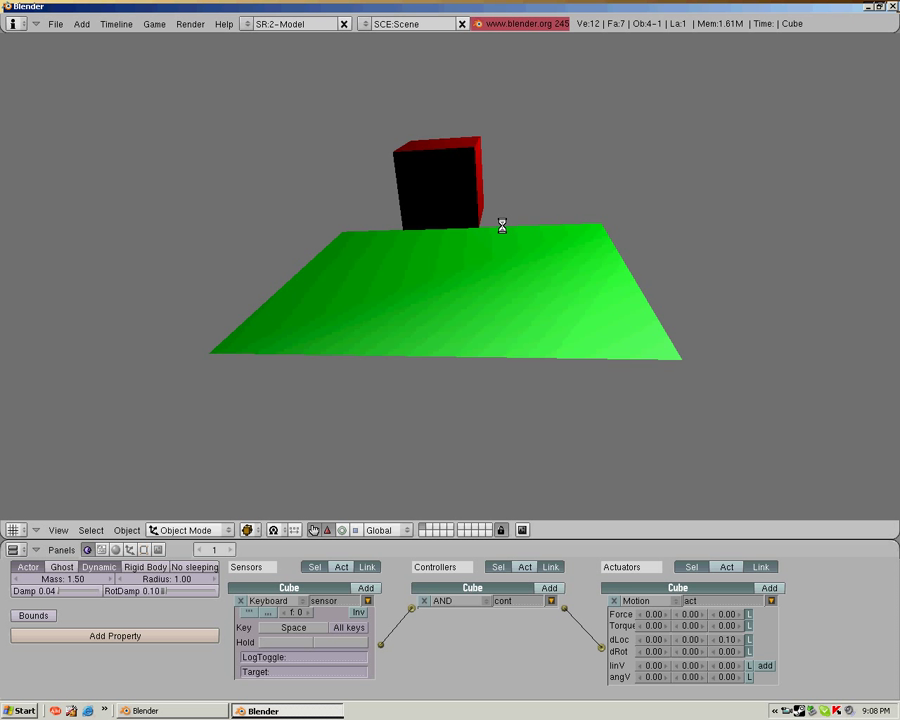
key(space)
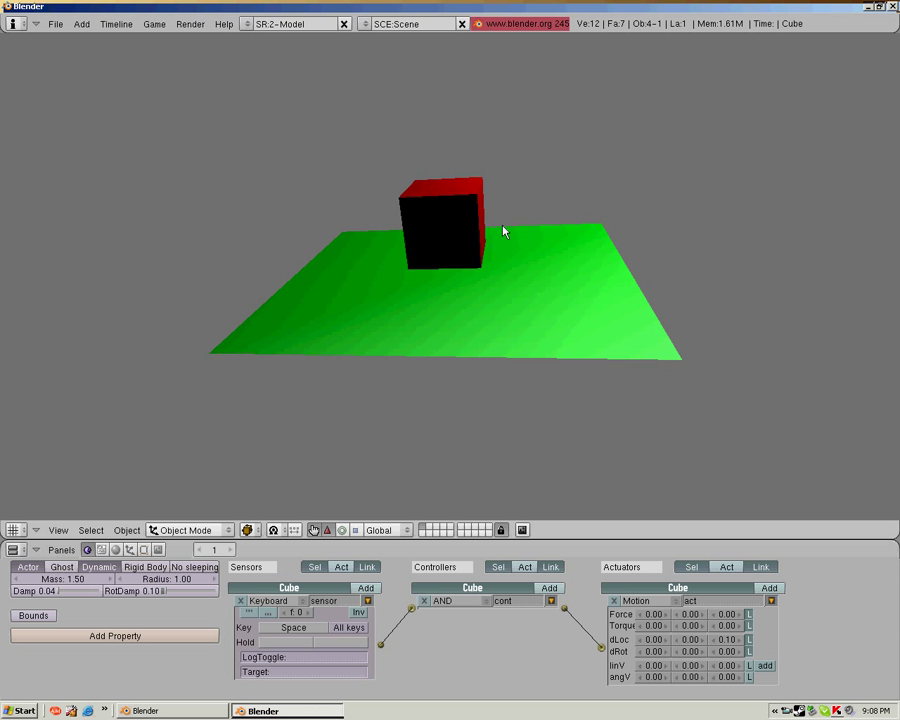
- Exit the game and set the Motion actuator's linV Z to 5.00
key(Escape)
click(724, 665)
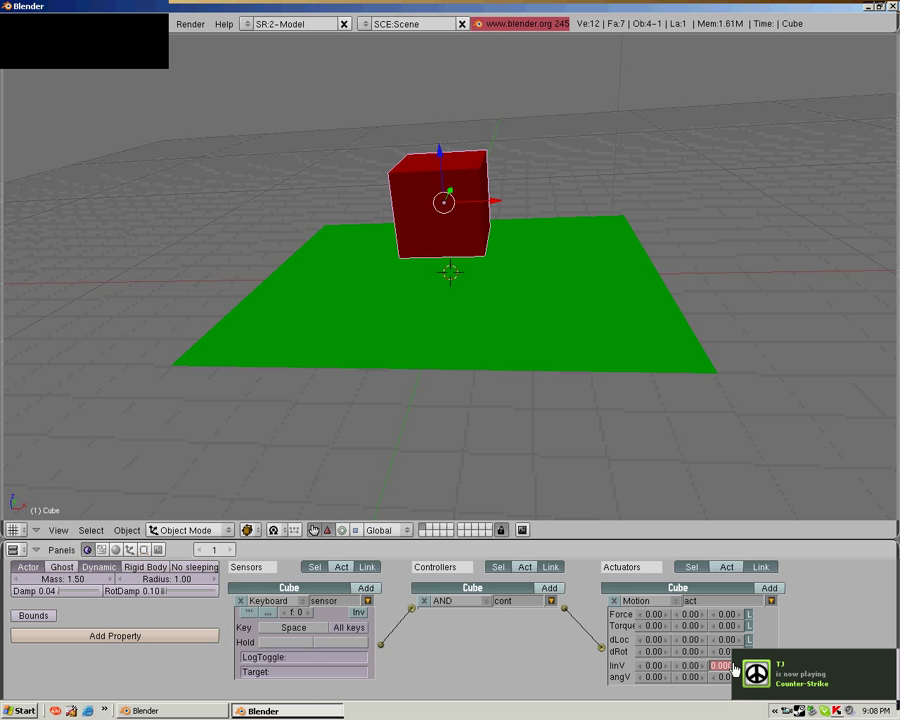
text(1)
key(BackSpace)
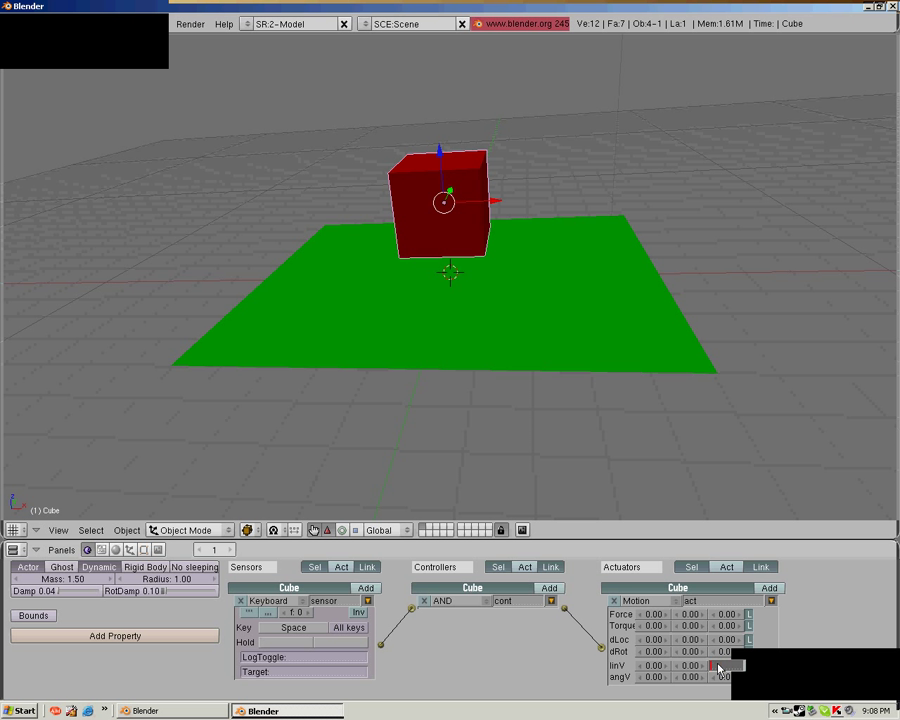
text(5)
key(Return)
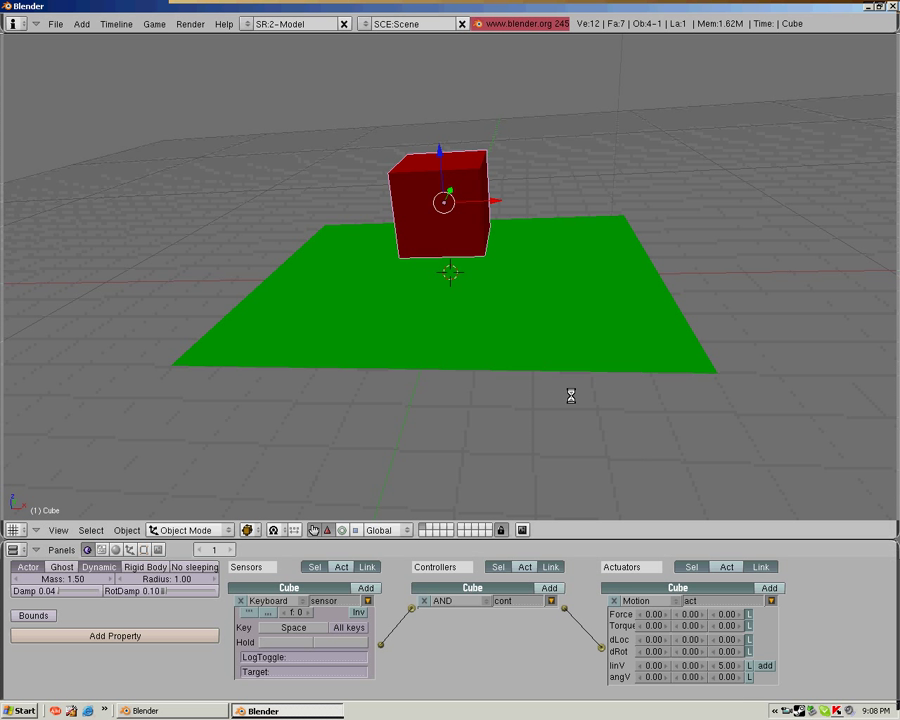
- Test the jump with linV Z at 5, then reset linV Z to 0
key(p)
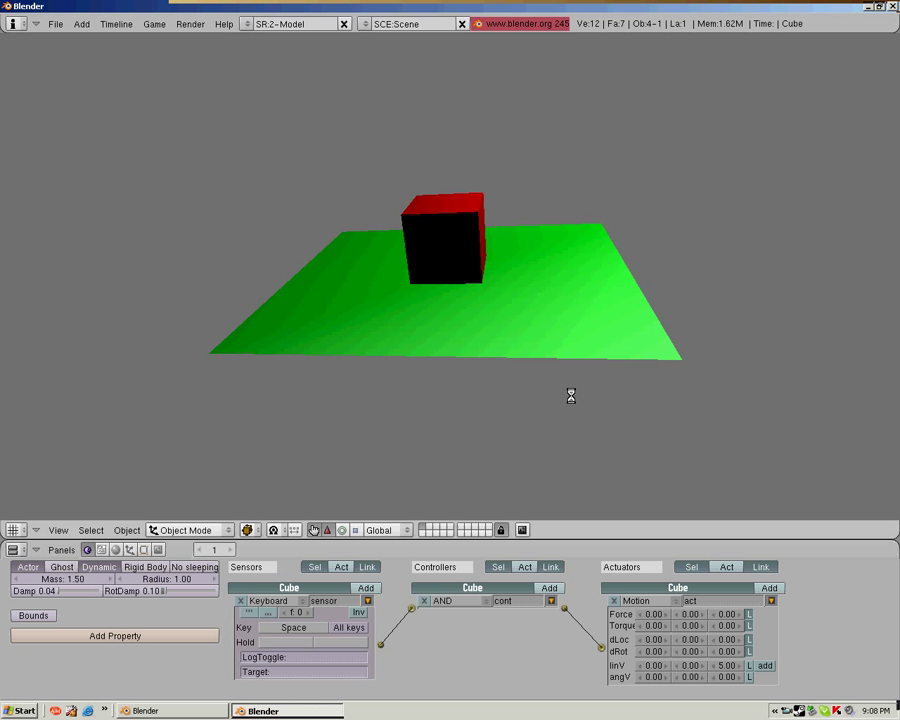
key(space)
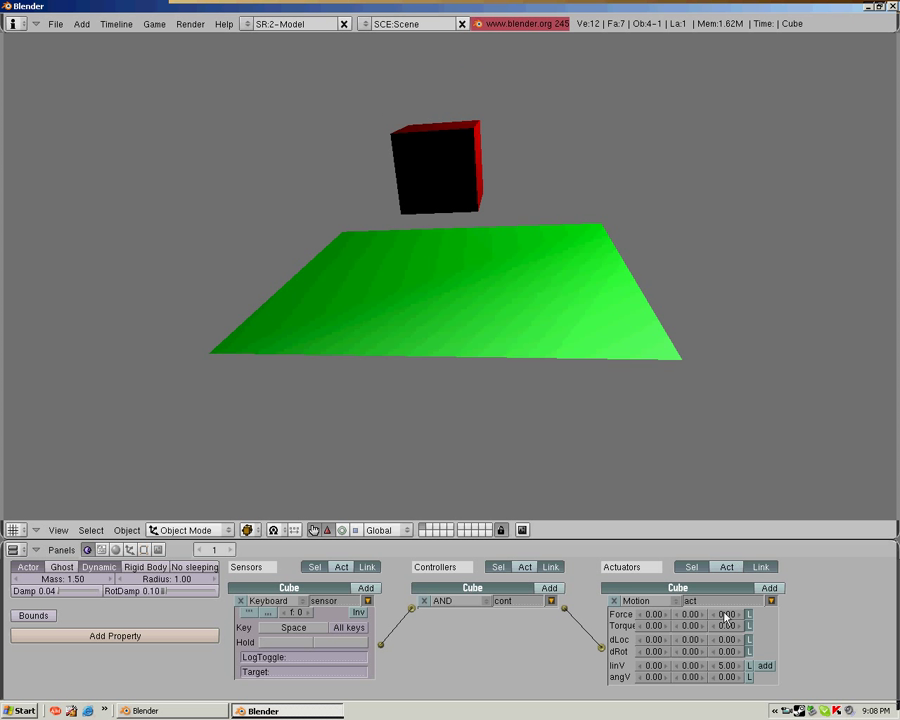
key(Escape)
click(737, 666)
text(0)
key(Return)
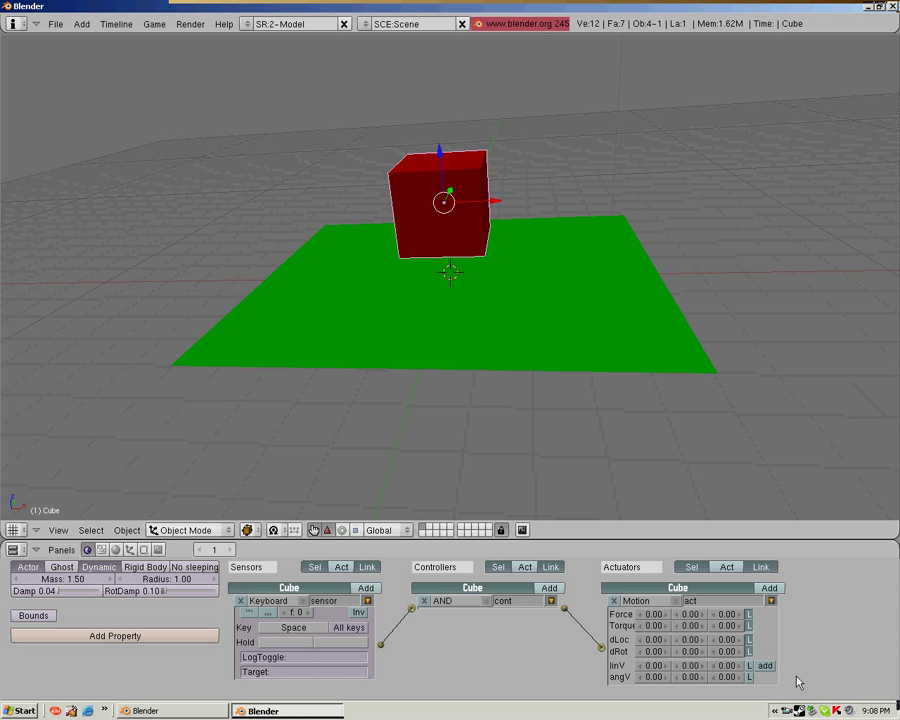
- Set the Motion actuator's dLoc Z to 0.10, leaving linV at 0.00
click(724, 639)
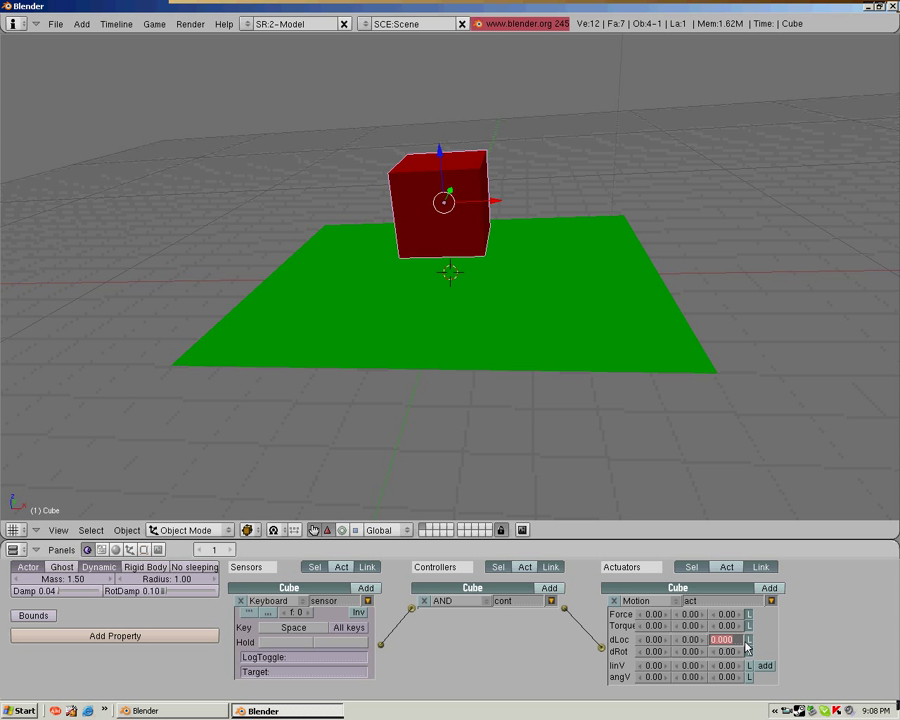
key(Return)
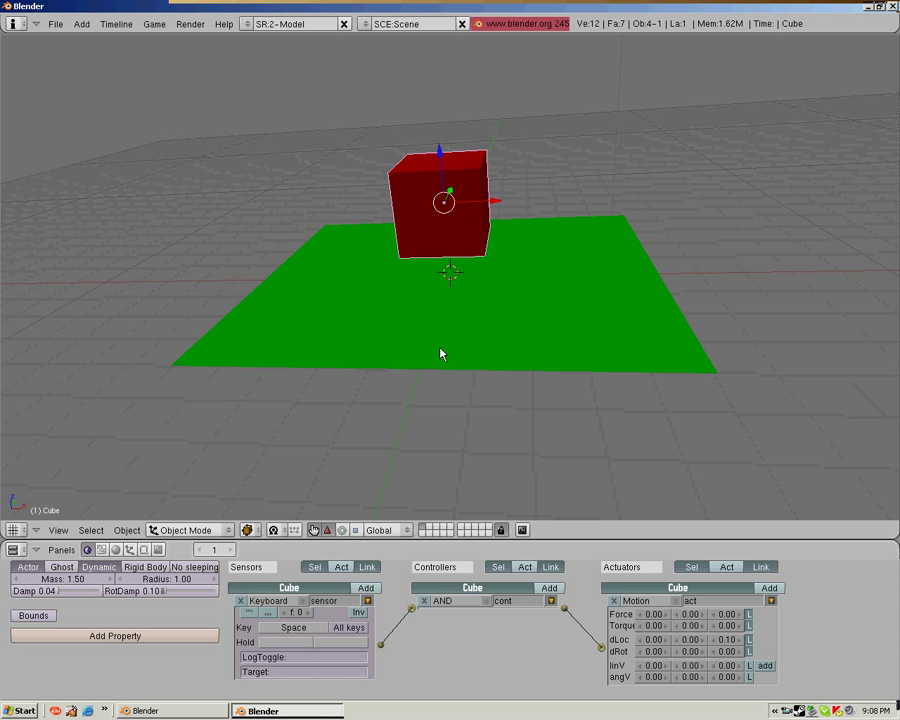
key(p)
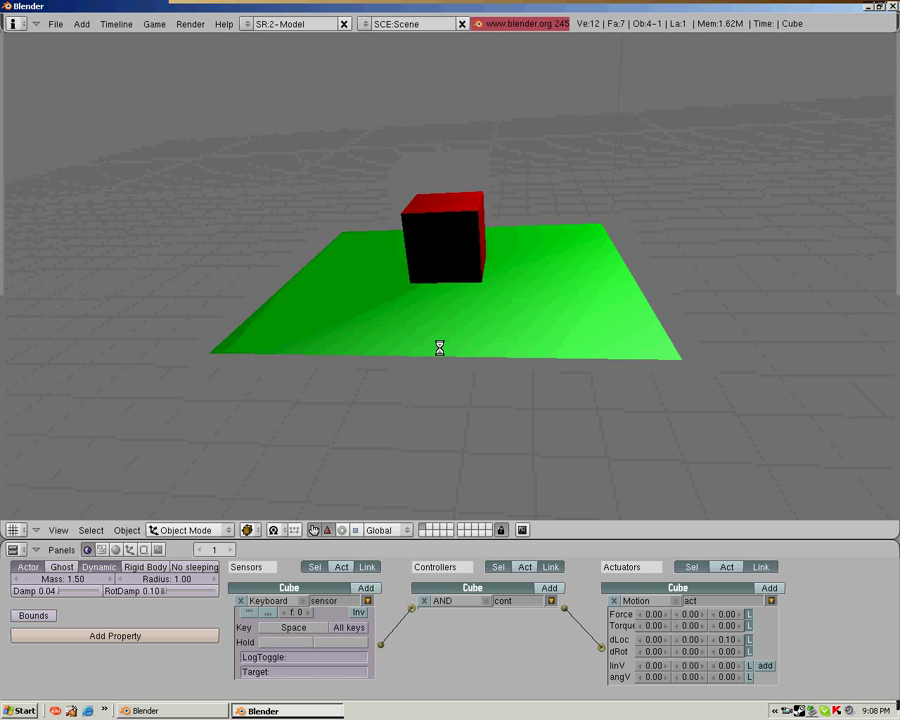
key(space)
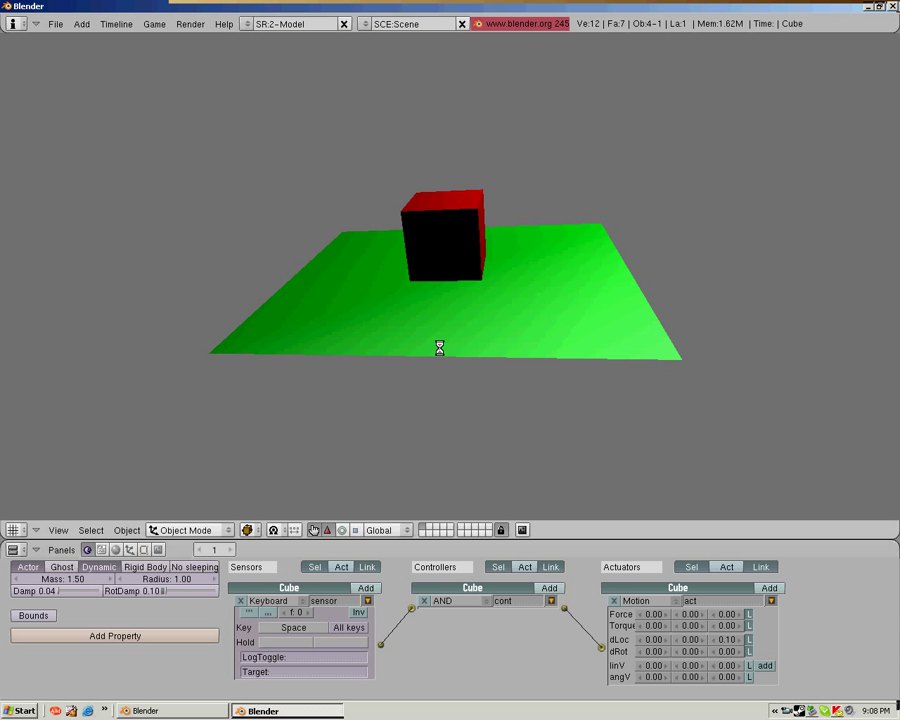
key(space)
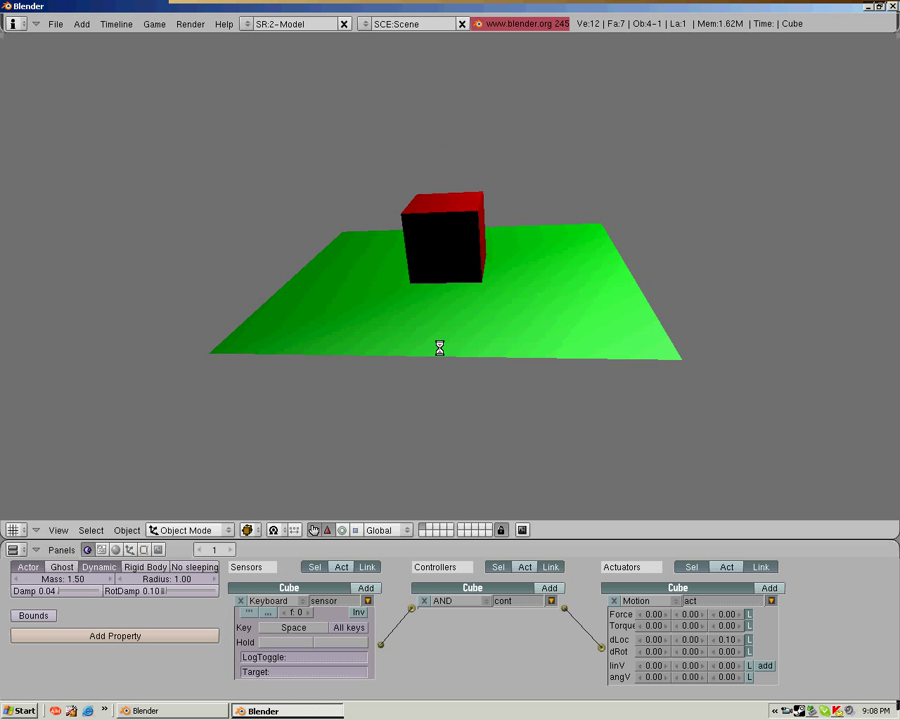
key(space)
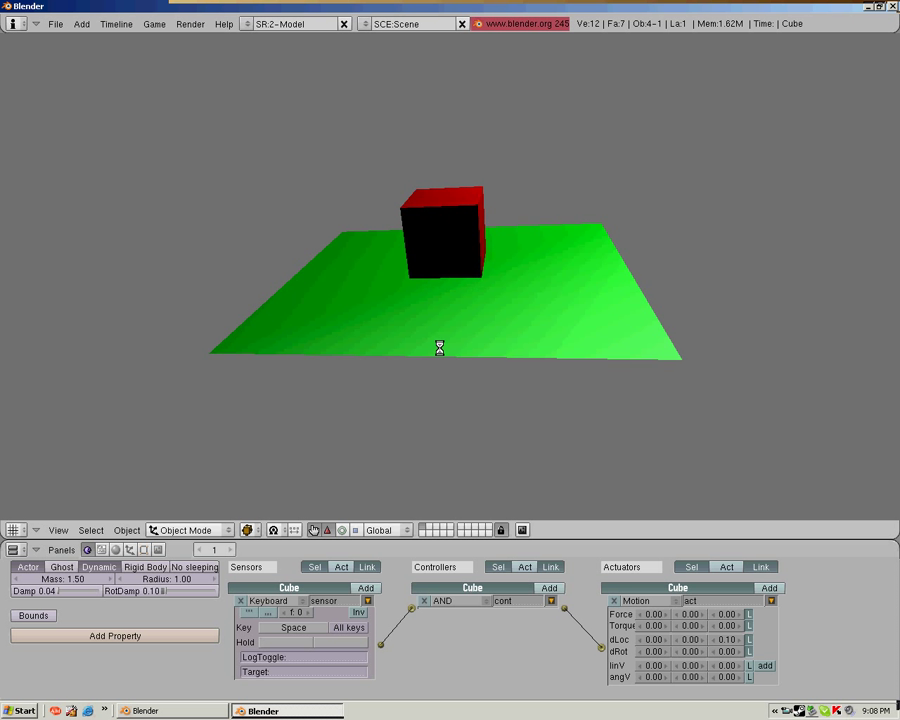
key(space)
key(space)
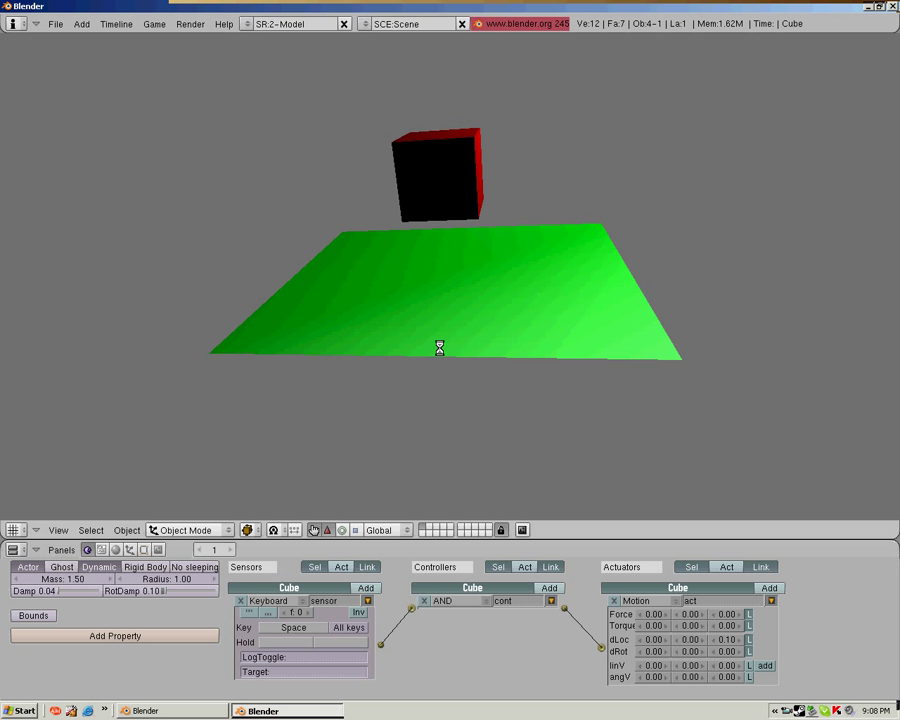
key(space)
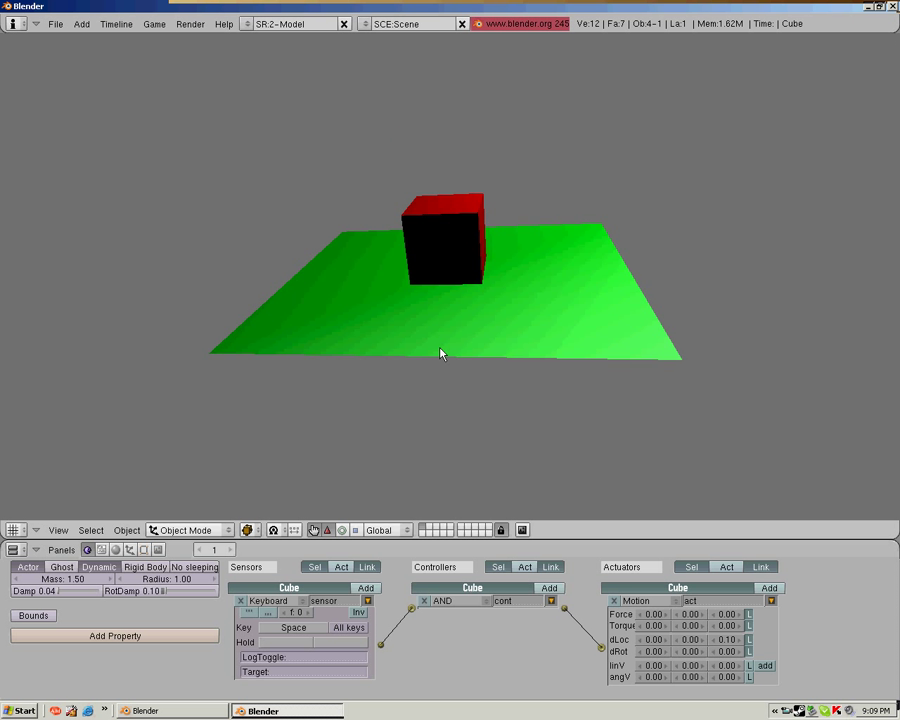
key(Escape)
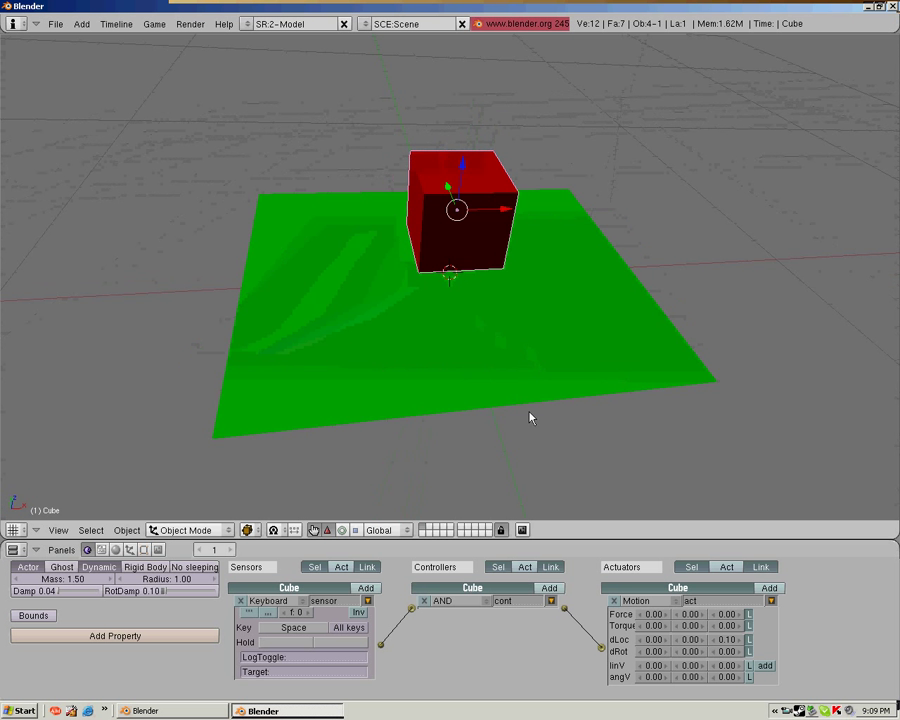
- Orbit the view higher above the cube and green plane to bring the camera into sight
middle_drag(530, 418, 440, 313)
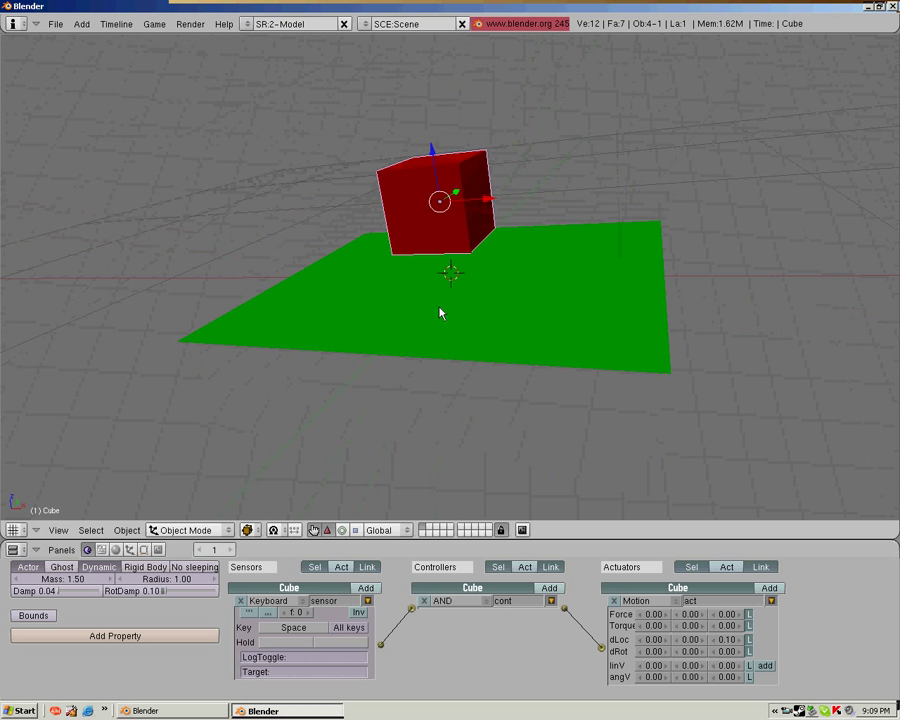
middle_drag(538, 354, 529, 377)
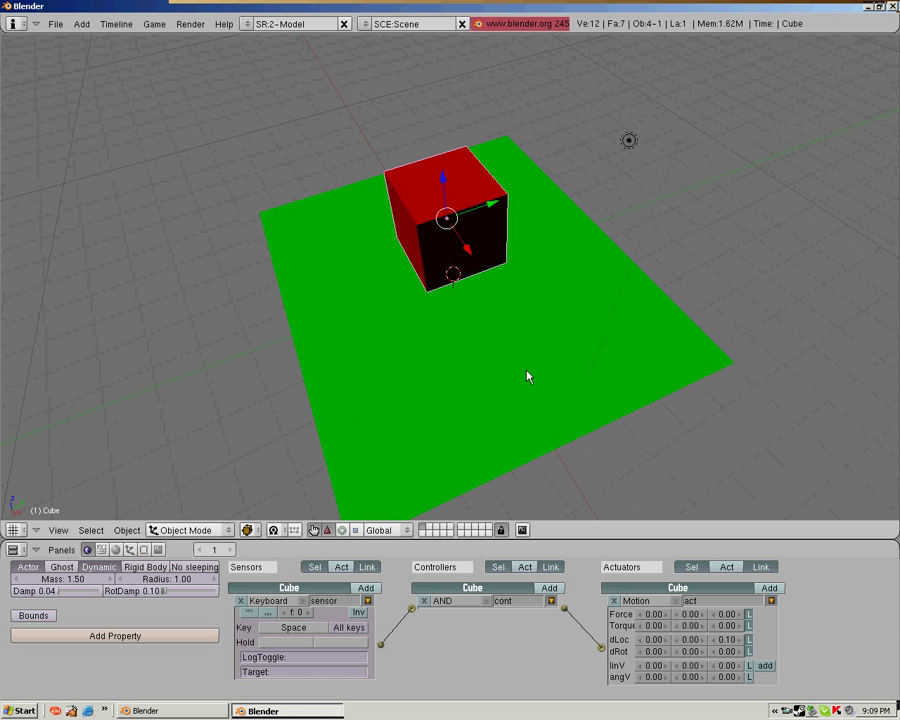